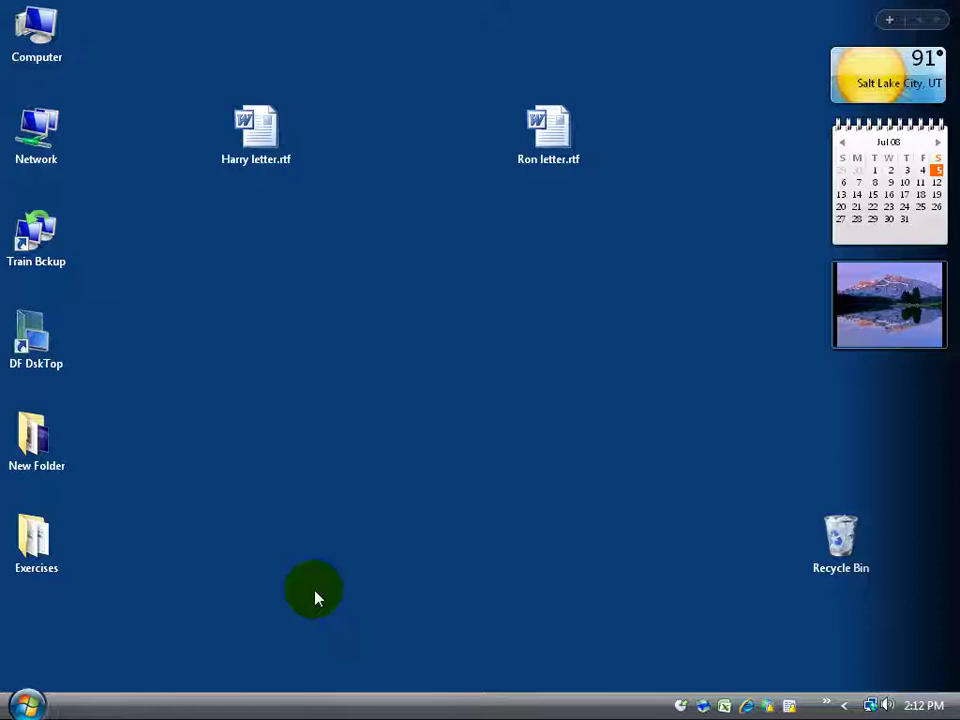
Launch Calculator by searching 'calculator' in Start Search, then move its window right
{"action": "left_click", "coordinate": [28, 703]}
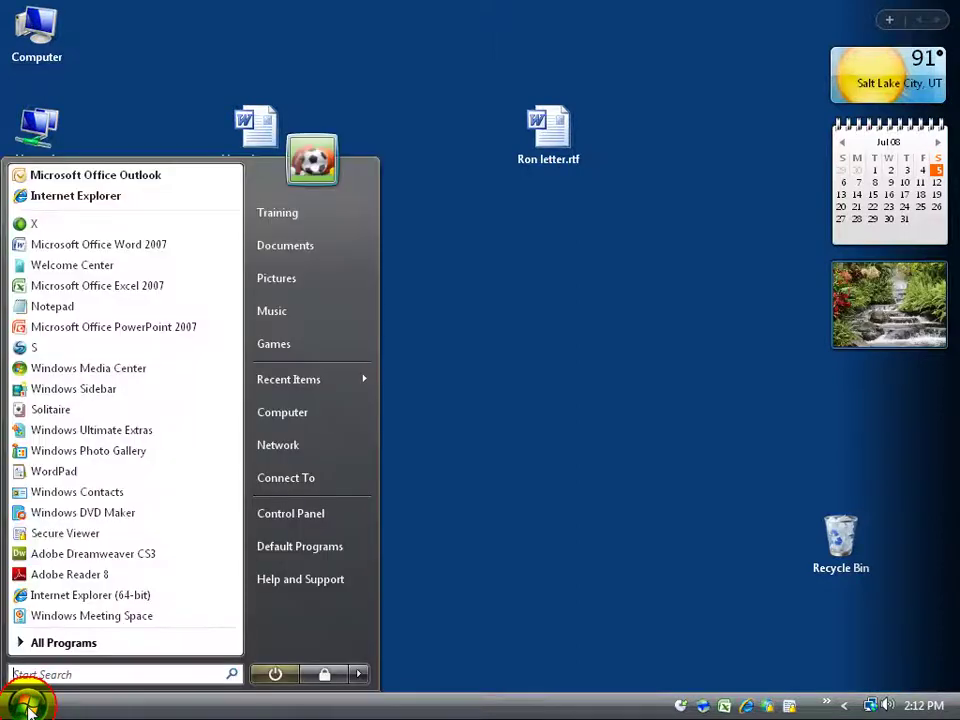
{"action": "left_click", "coordinate": [30, 675]}
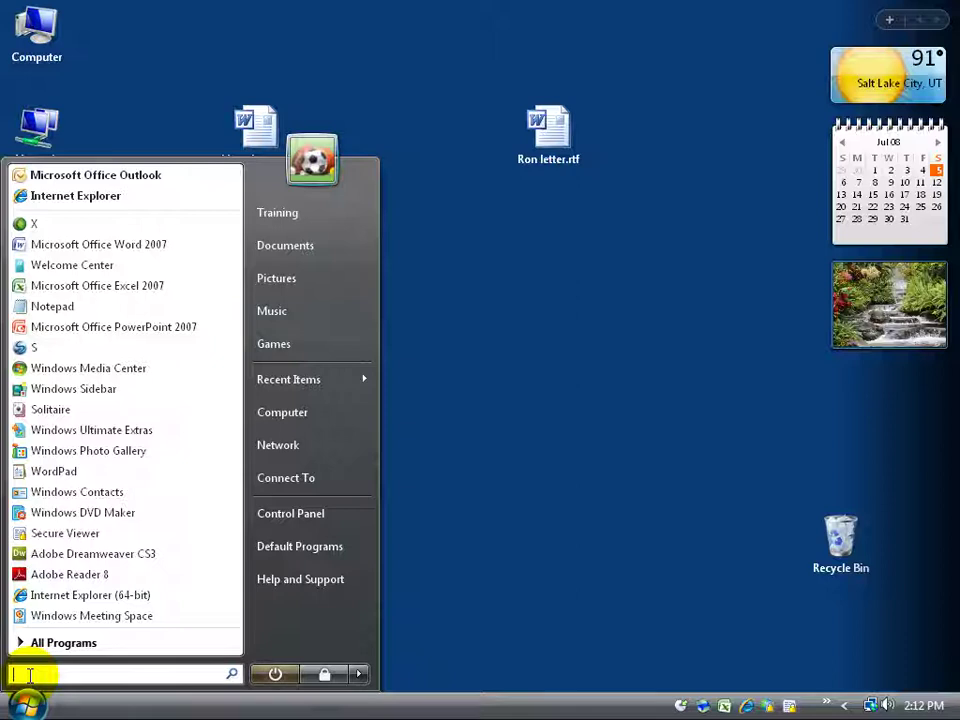
{"action": "type", "text": "calculator"}
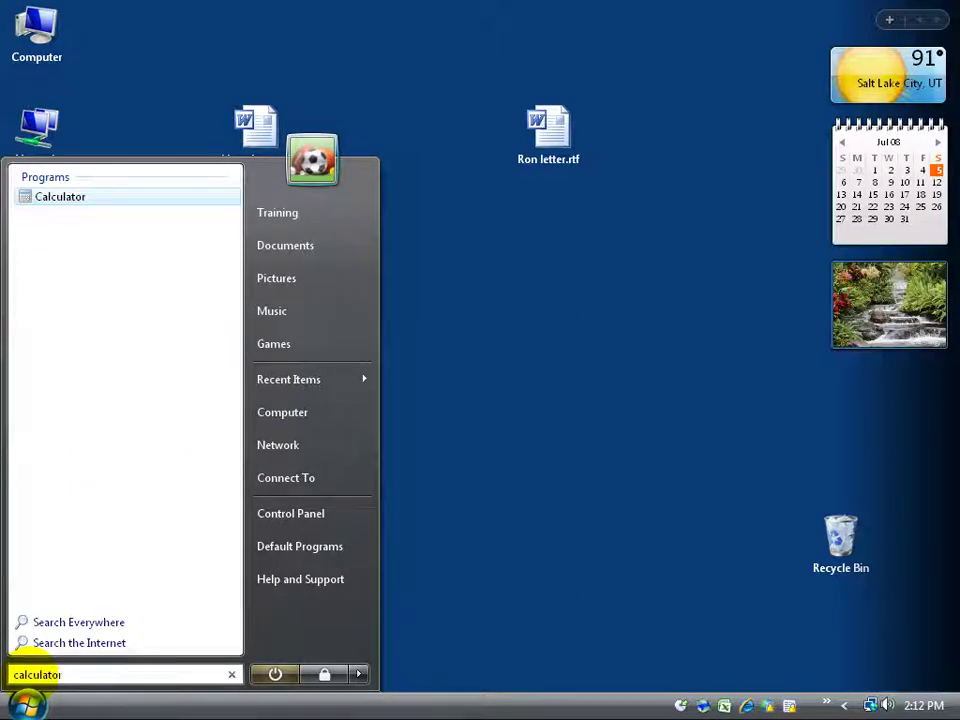
{"action": "left_click", "coordinate": [59, 204]}
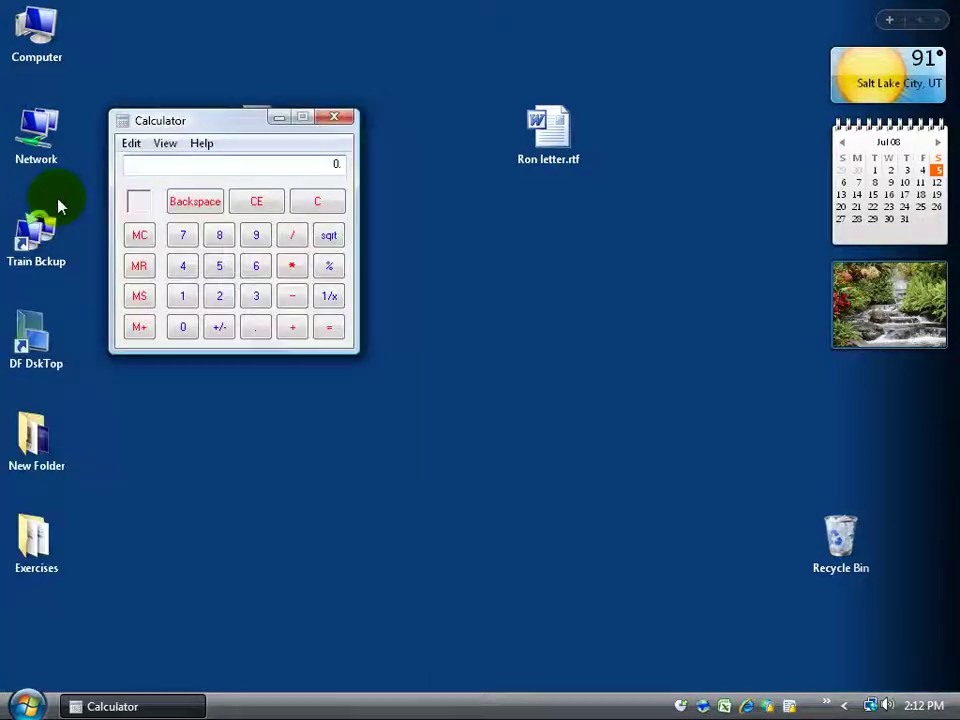
{"action": "left_click_drag", "start_coordinate": [191, 122], "coordinate": [575, 192]}
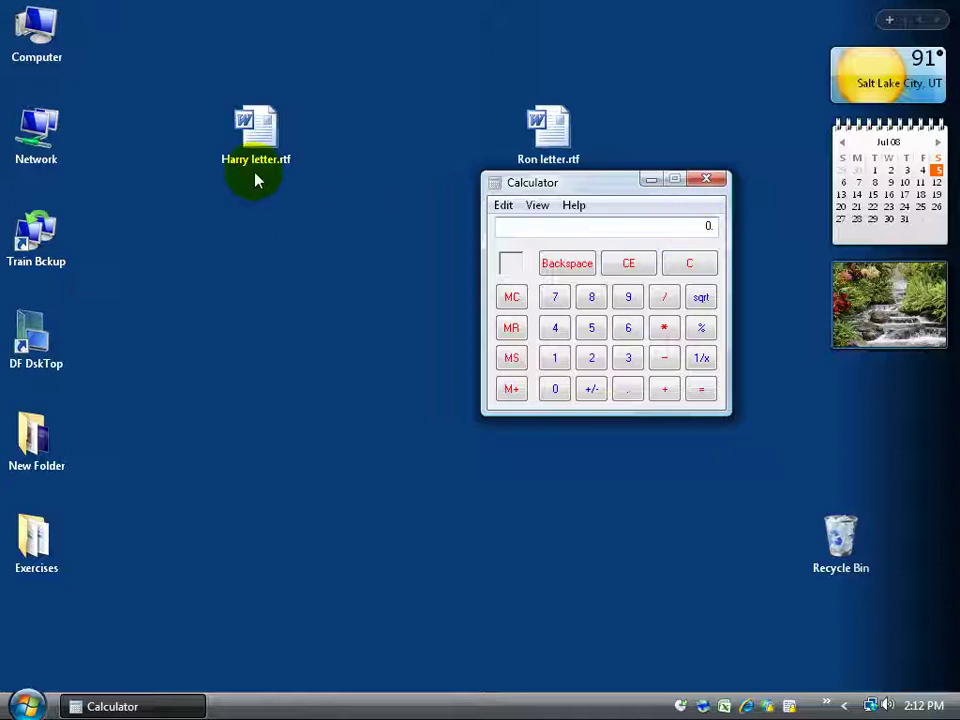
Open Harry letter.rtf with WordPad via Open With
{"action": "right_click", "coordinate": [257, 134]}
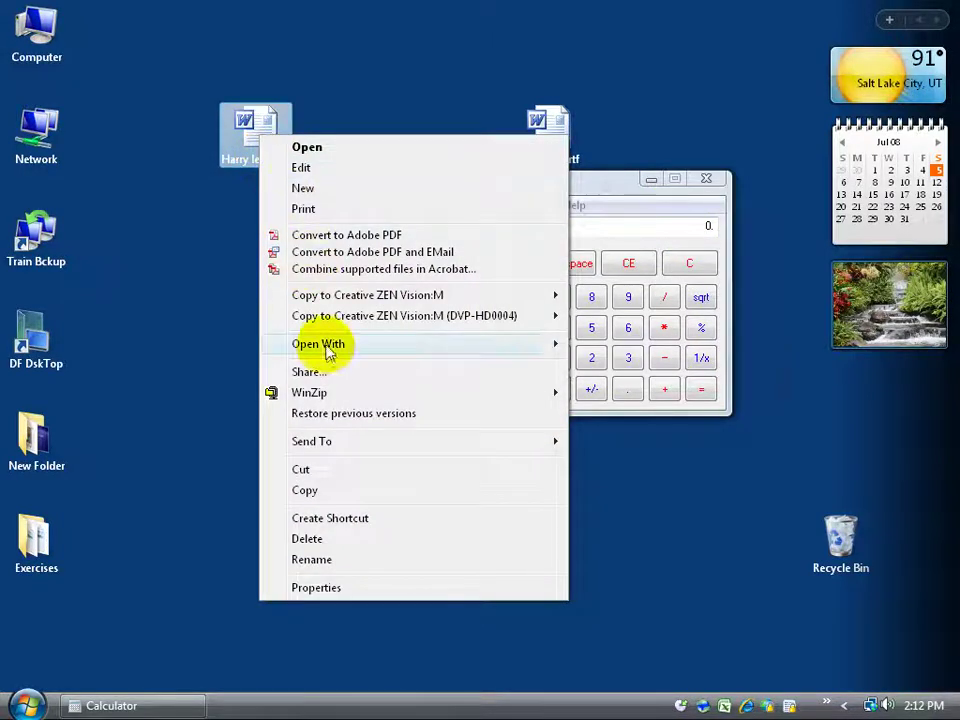
{"action": "mouse_move", "coordinate": [331, 355]}
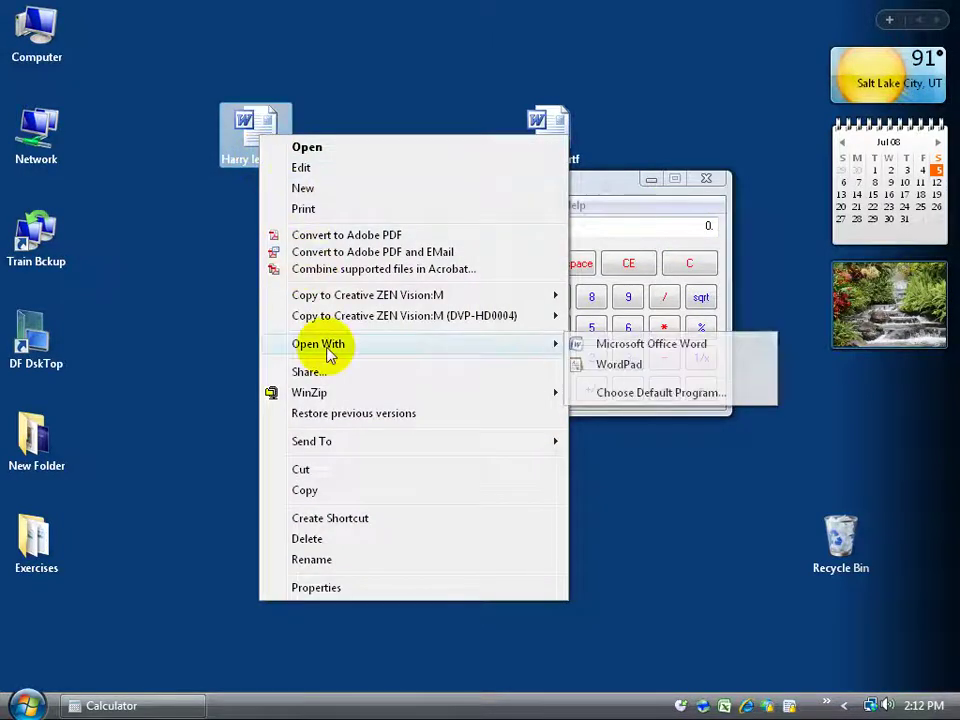
{"action": "left_click", "coordinate": [621, 366]}
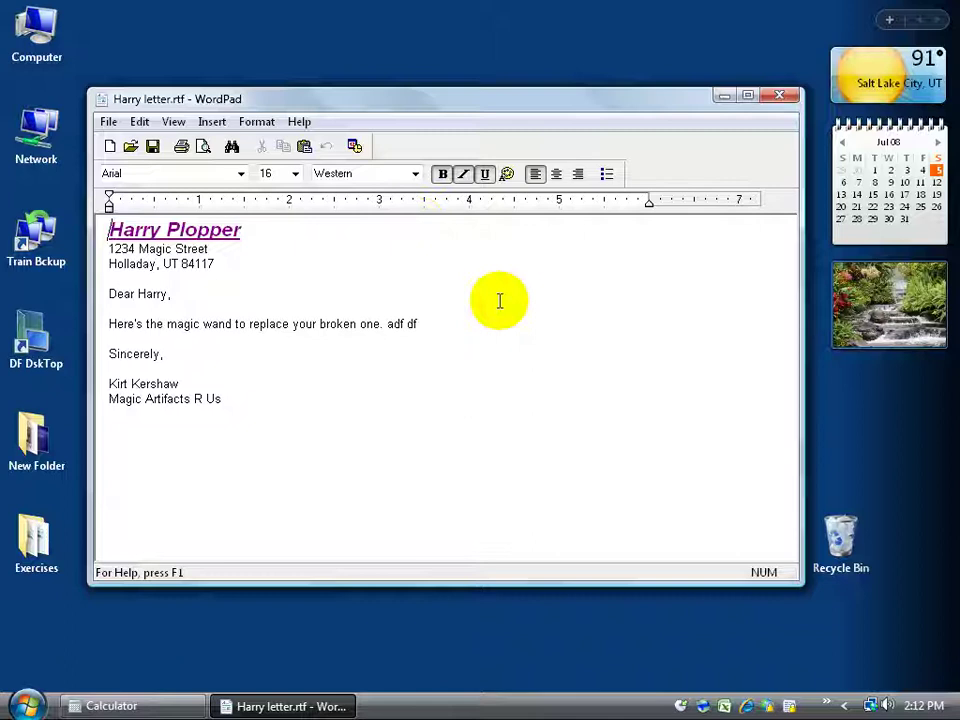
Compute 45000 + 22 in Calculator and copy the 45022 result
{"action": "left_click", "coordinate": [125, 705]}
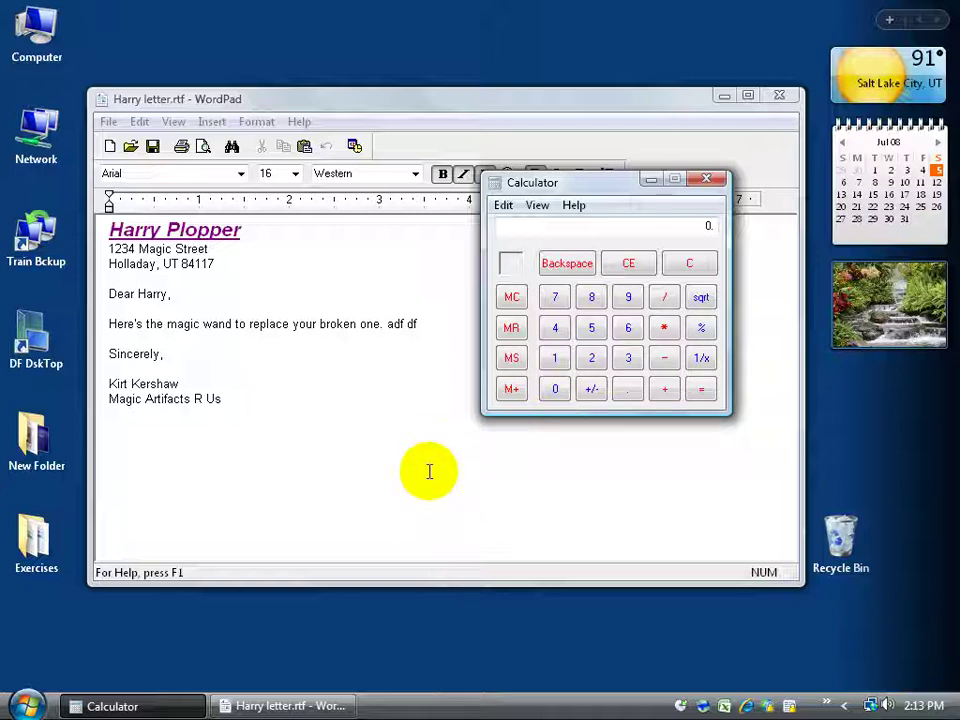
{"action": "type", "text": "45000"}
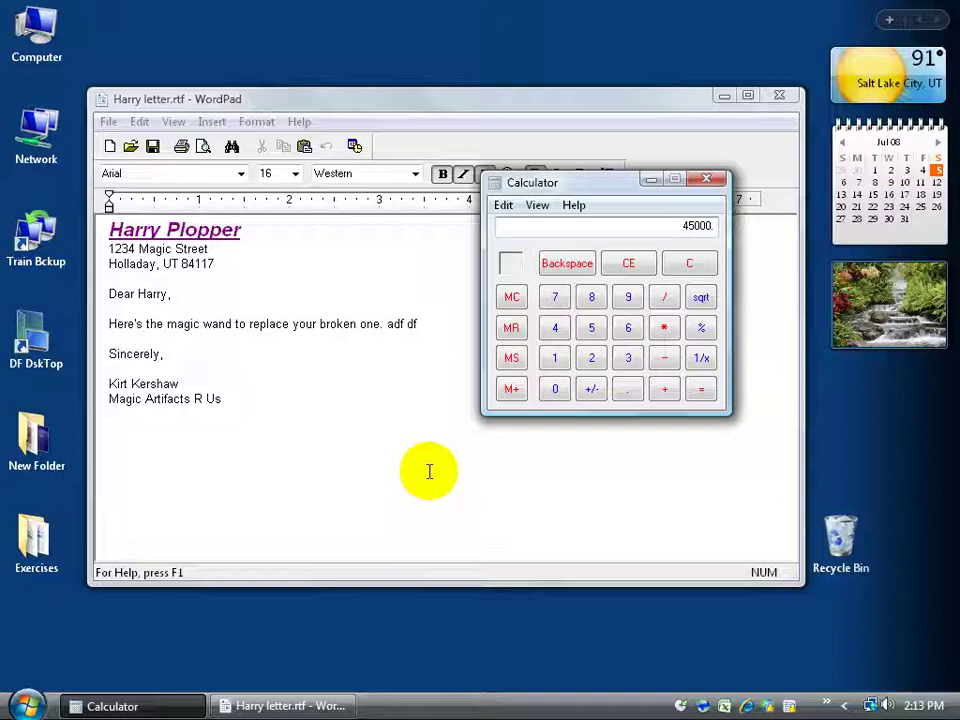
{"action": "type", "text": "22."}
{"action": "key", "text": "Return"}
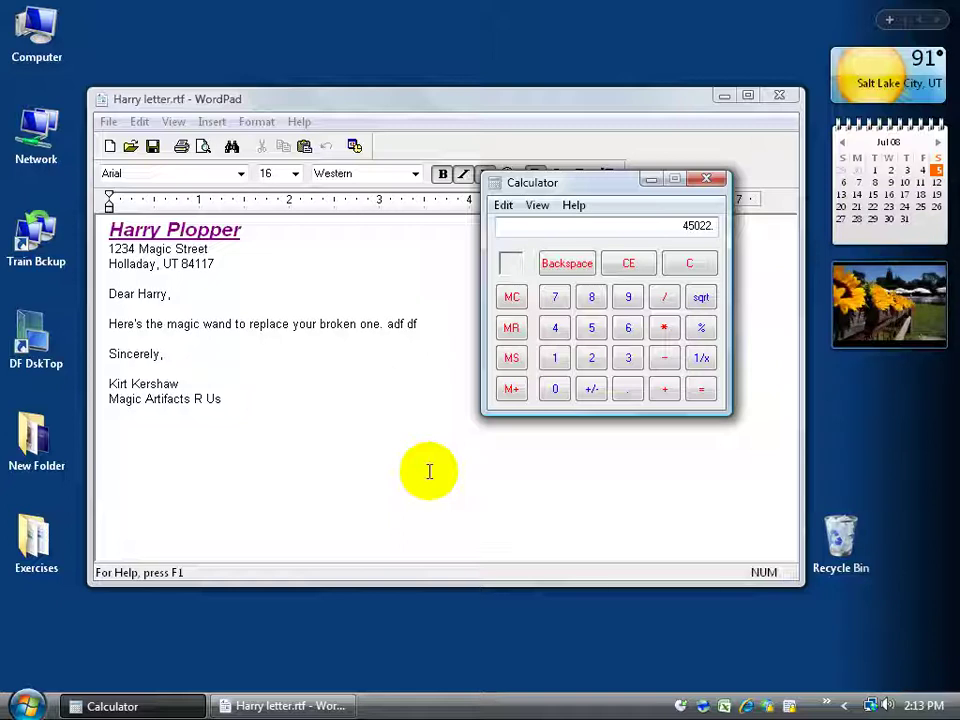
{"action": "left_click", "coordinate": [502, 206]}
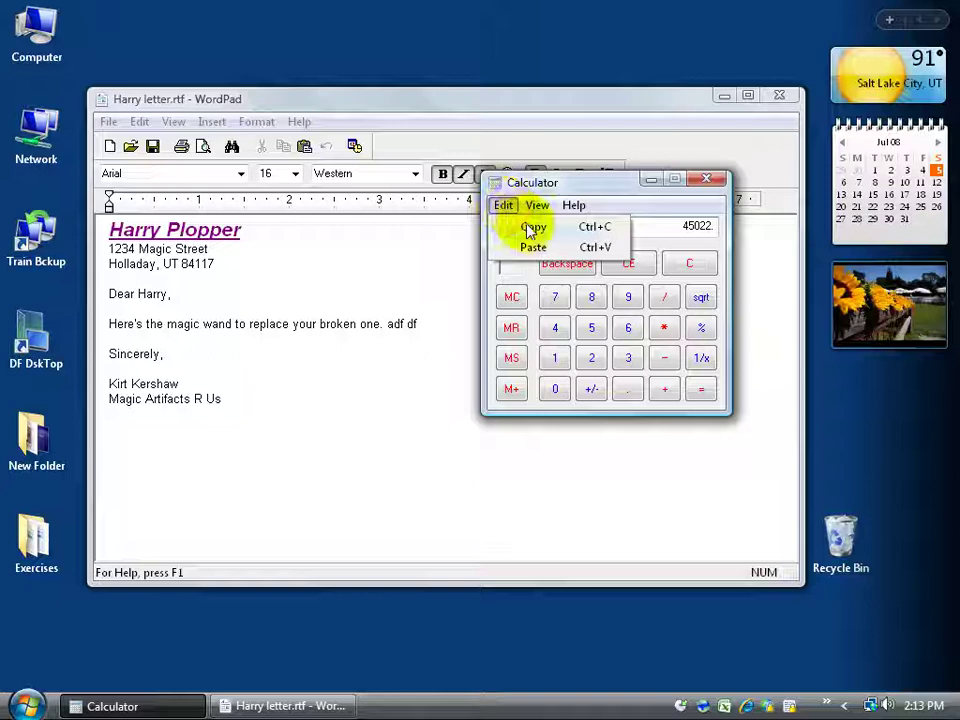
{"action": "left_click", "coordinate": [592, 235]}
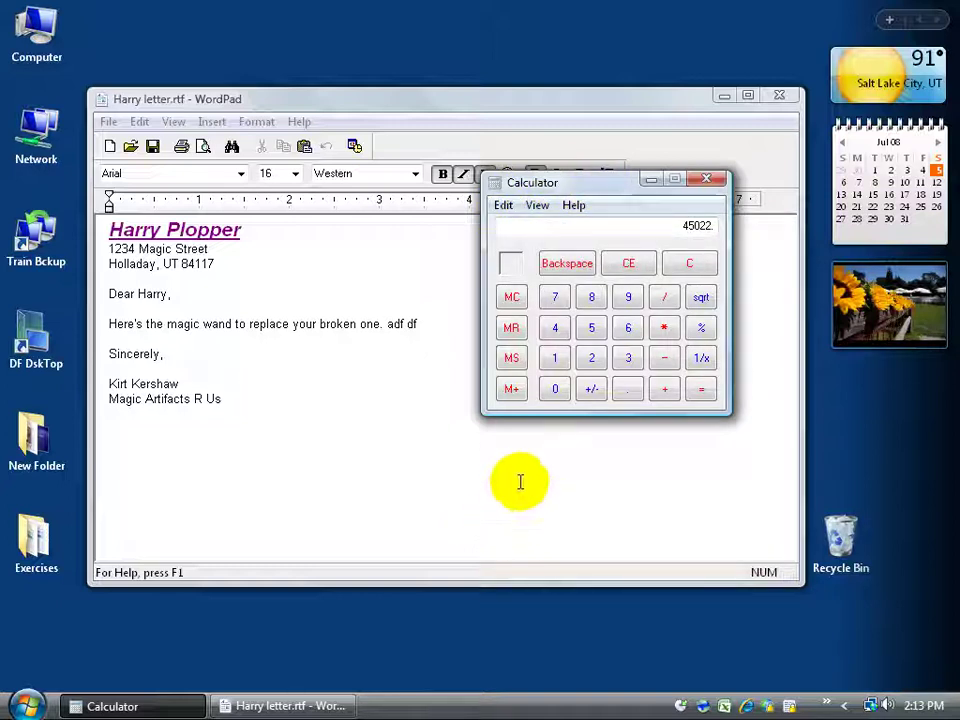
After 'adf df', type '. This is the amount' and paste the 45022 result
{"action": "left_click", "coordinate": [275, 342]}
{"action": "left_click", "coordinate": [456, 318]}
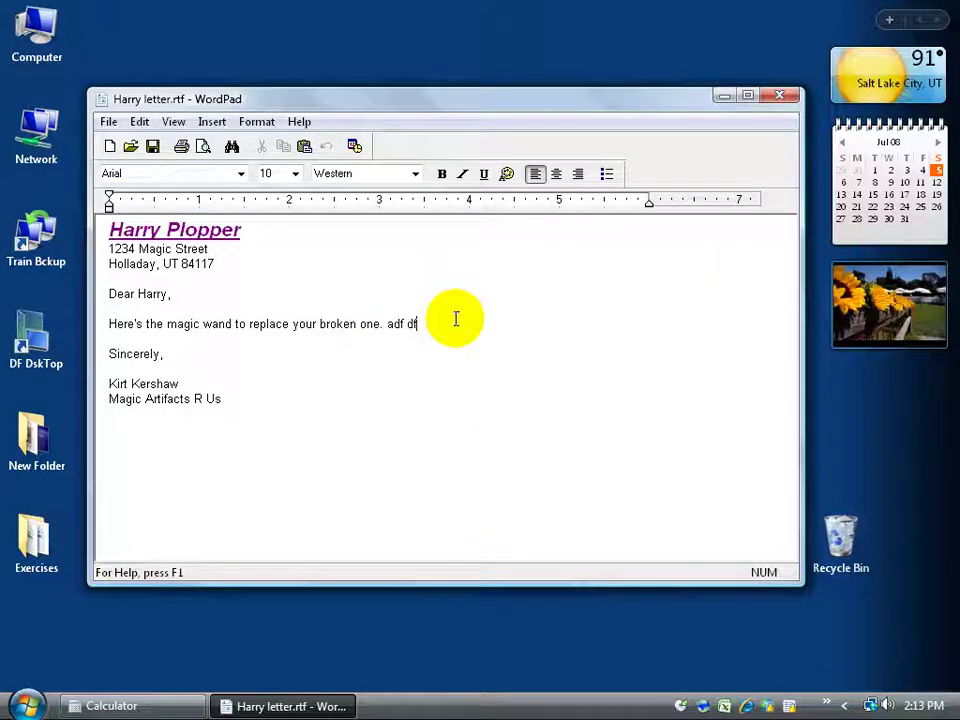
{"action": "type", "text": ".  This is the amo"}
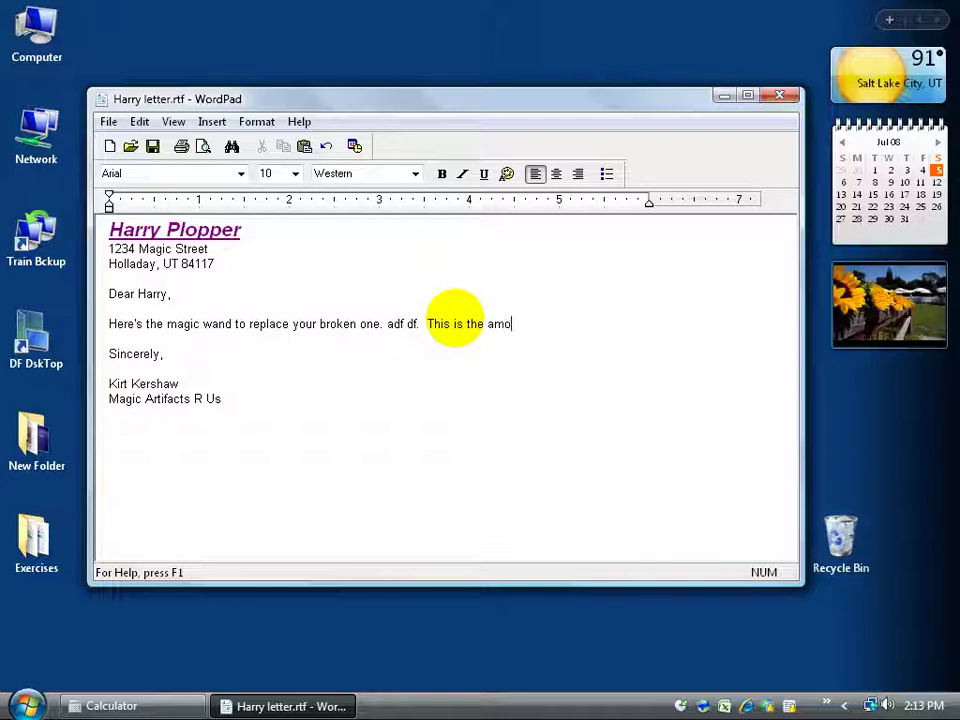
{"action": "type", "text": "unt"}
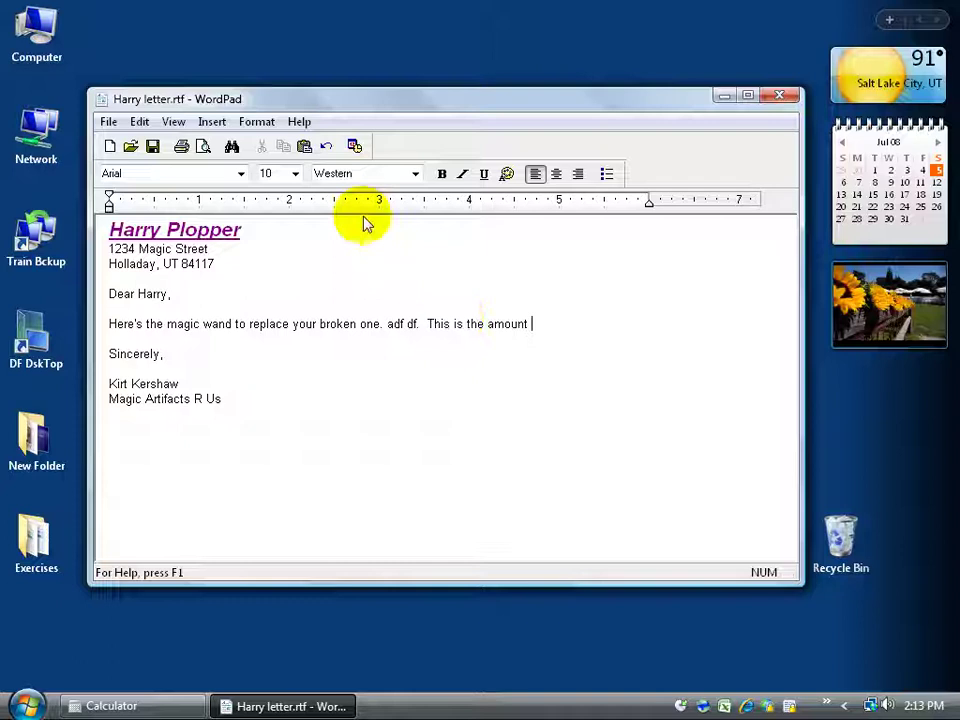
{"action": "left_click", "coordinate": [305, 147]}
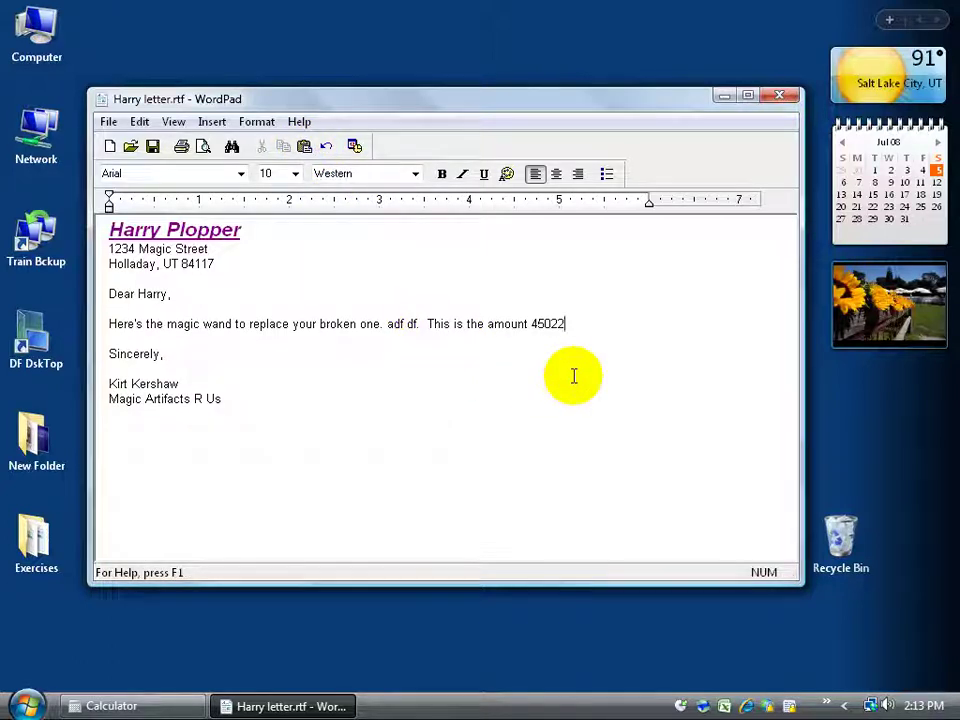
Format the pasted figure as $45,022.00
{"action": "left_click", "coordinate": [546, 326]}
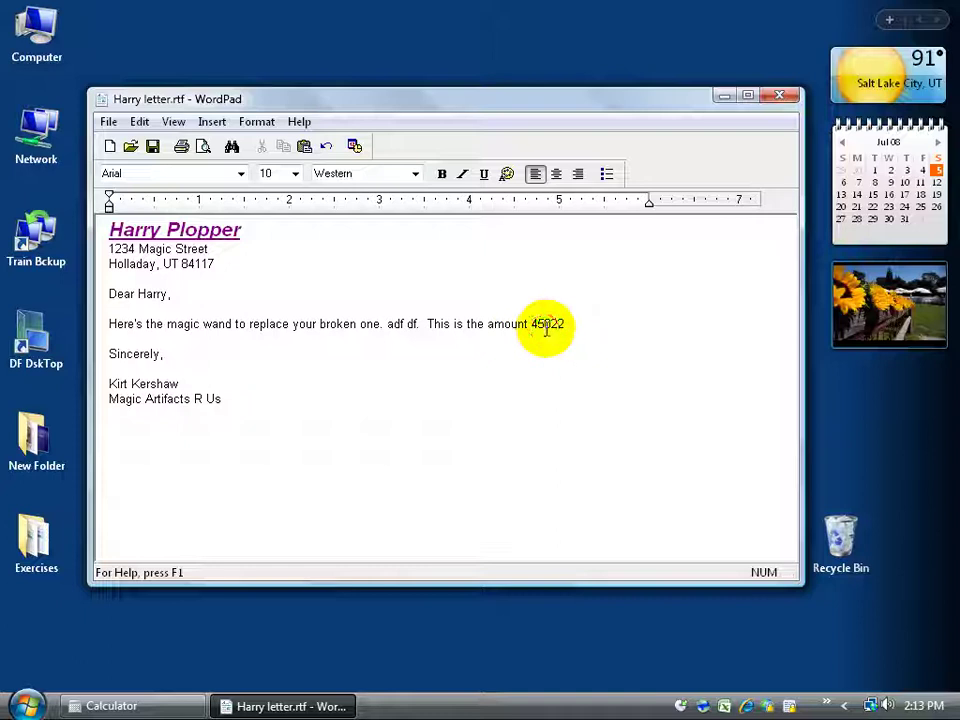
{"action": "type", "text": "$"}
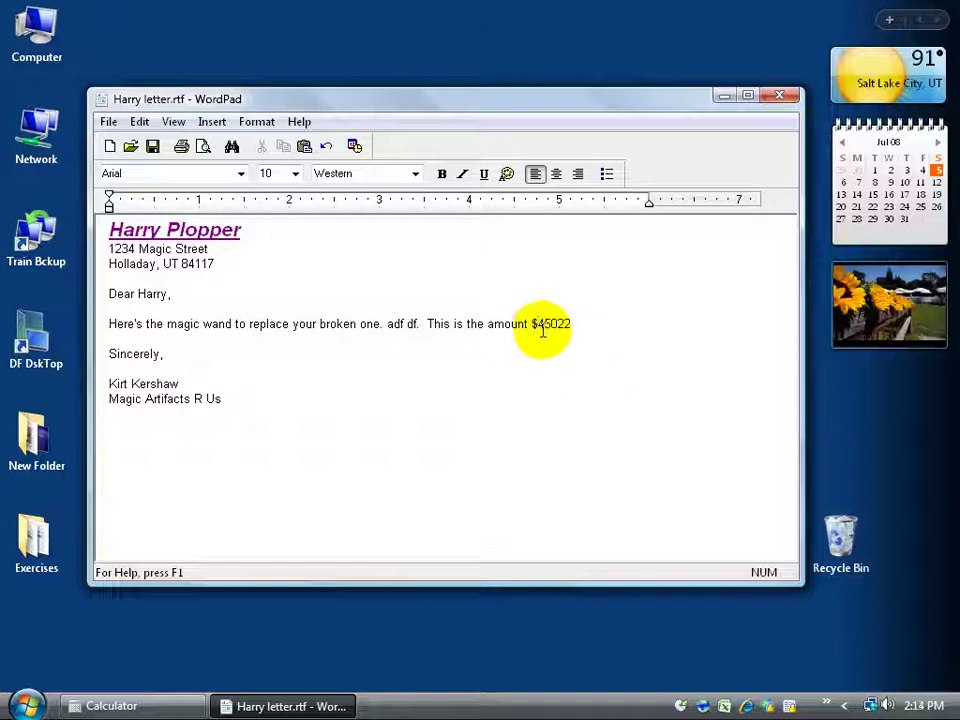
{"action": "key", "text": "Right"}
{"action": "key", "text": "Right"}
{"action": "type", "text": ","}
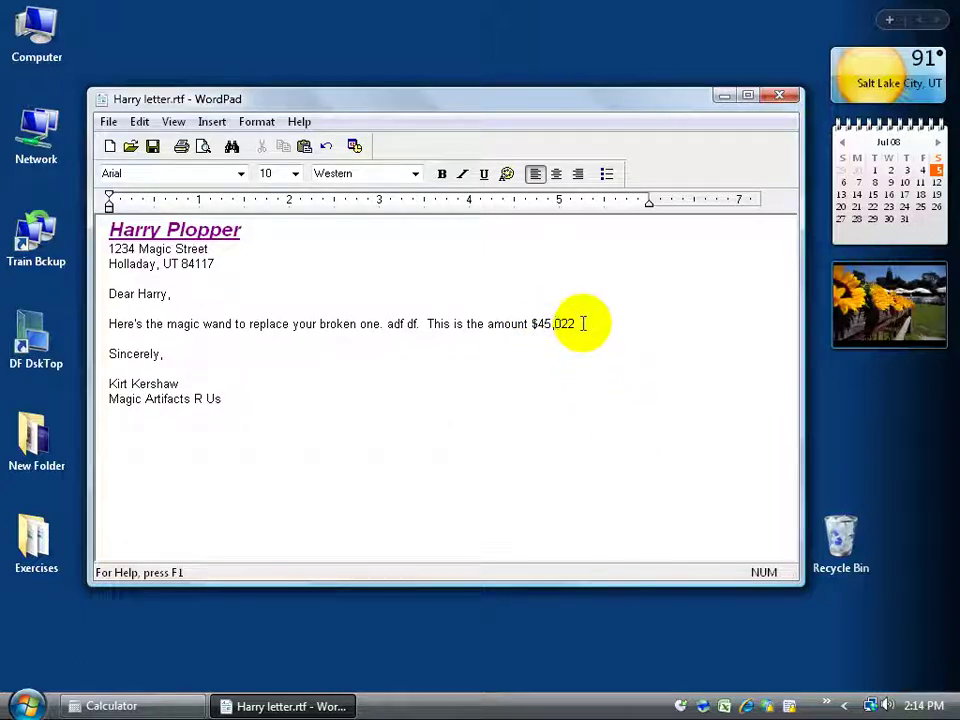
{"action": "left_click", "coordinate": [583, 326]}
{"action": "type", "text": "."}
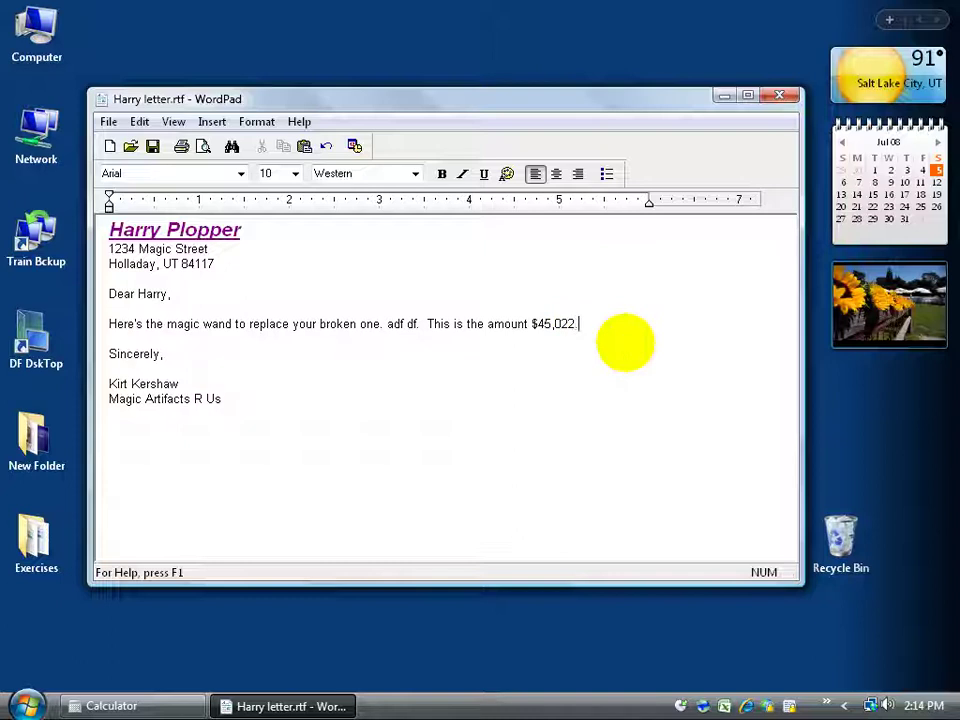
{"action": "type", "text": "00."}
Bring Calculator forward, clear the 45022 result and enter 3254
{"action": "left_click", "coordinate": [182, 704]}
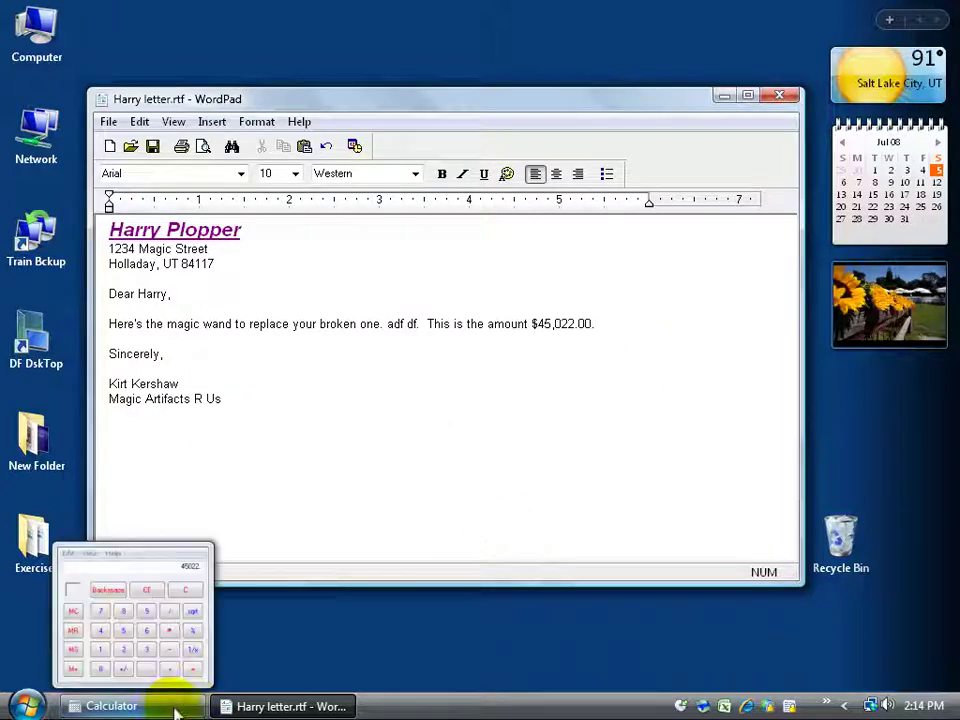
{"action": "left_click", "coordinate": [170, 707]}
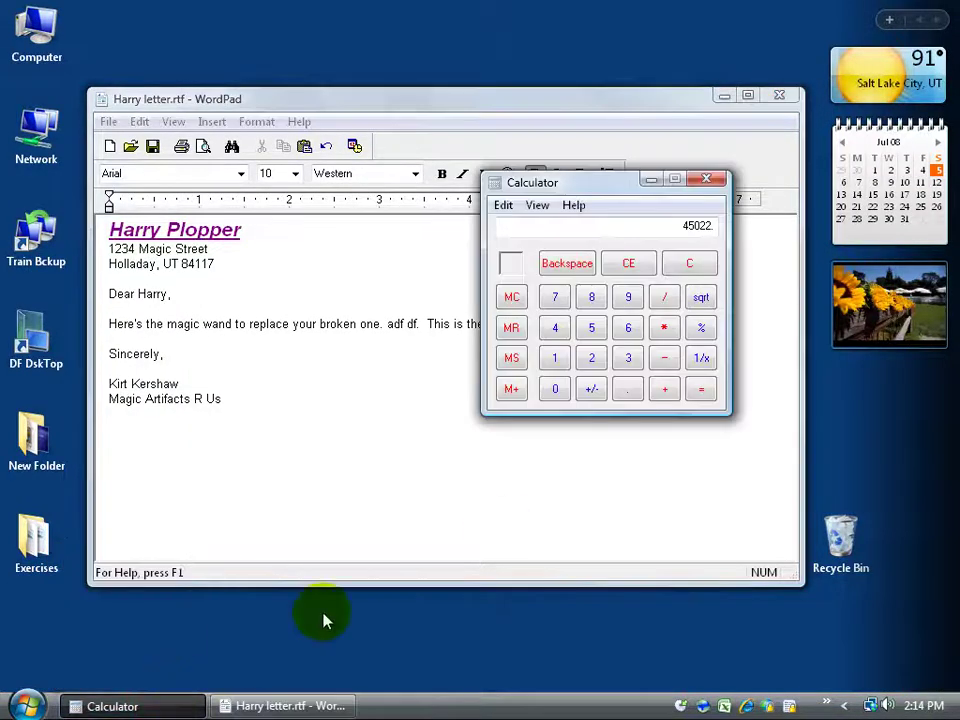
{"action": "left_click", "coordinate": [690, 265]}
{"action": "left_click", "coordinate": [625, 358]}
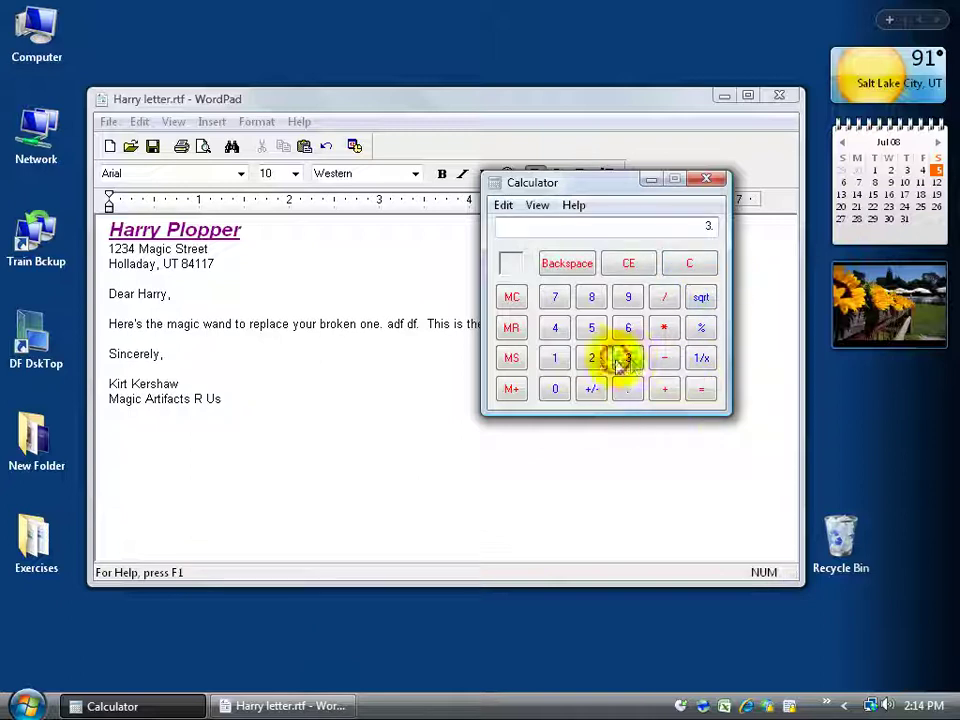
{"action": "left_click", "coordinate": [592, 357]}
{"action": "left_click", "coordinate": [591, 327]}
{"action": "left_click", "coordinate": [555, 327]}
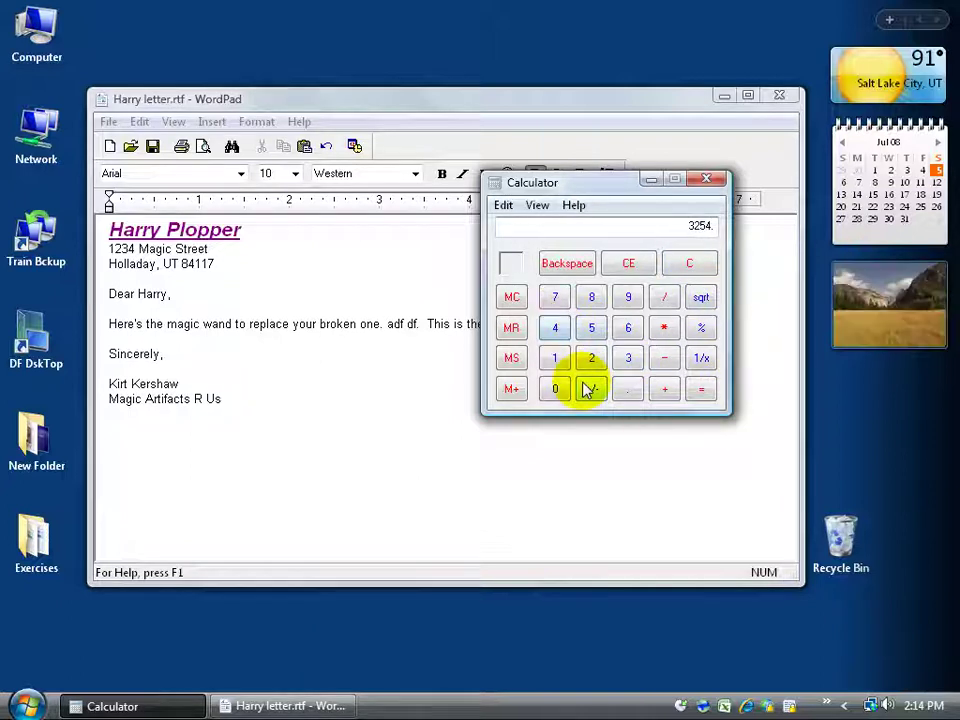
Multiply 3254 by 65 to get 211510, then close Calculator
{"action": "left_click", "coordinate": [663, 328]}
{"action": "left_click", "coordinate": [628, 328]}
{"action": "left_click", "coordinate": [591, 328]}
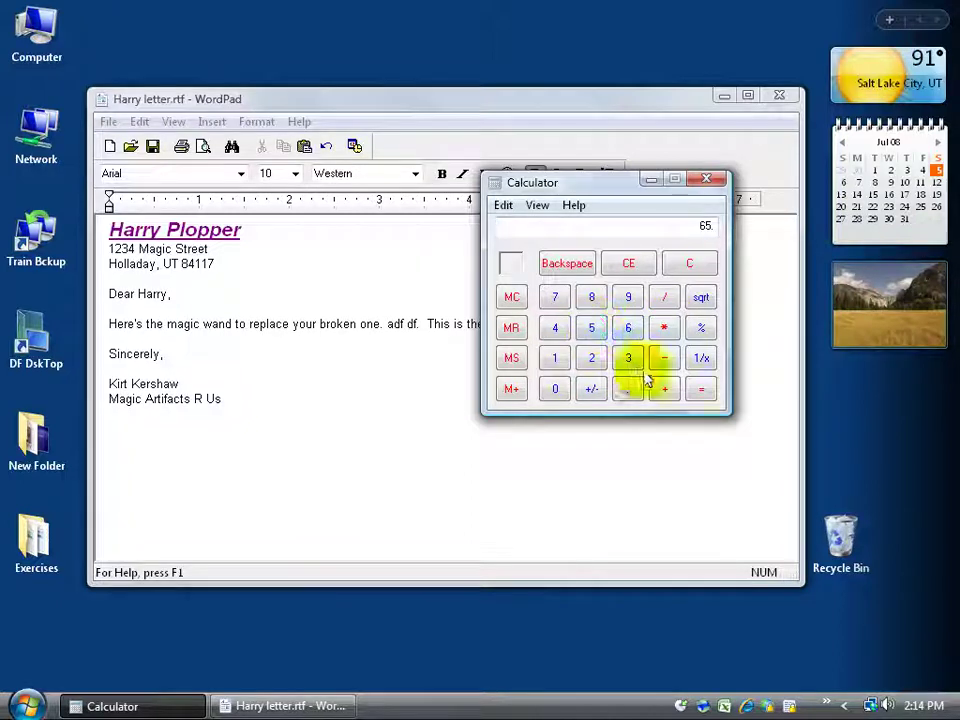
{"action": "left_click", "coordinate": [702, 390]}
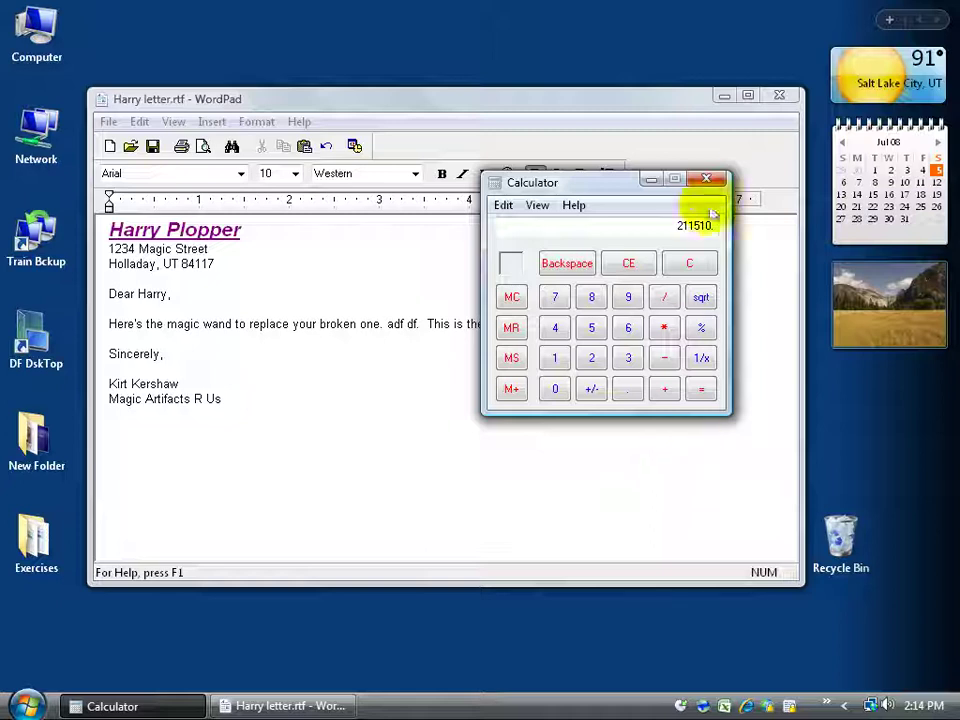
{"action": "left_click", "coordinate": [706, 179]}
Close WordPad, choosing Save for the changes to Harry letter.rtf
{"action": "left_click", "coordinate": [777, 96]}
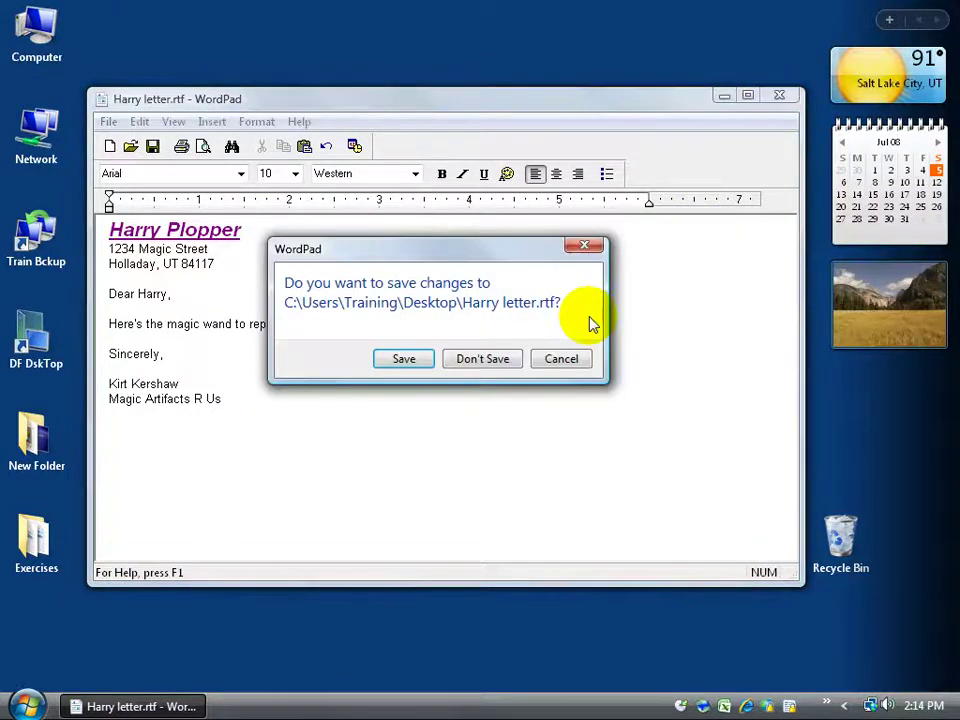
{"action": "left_click", "coordinate": [399, 358]}
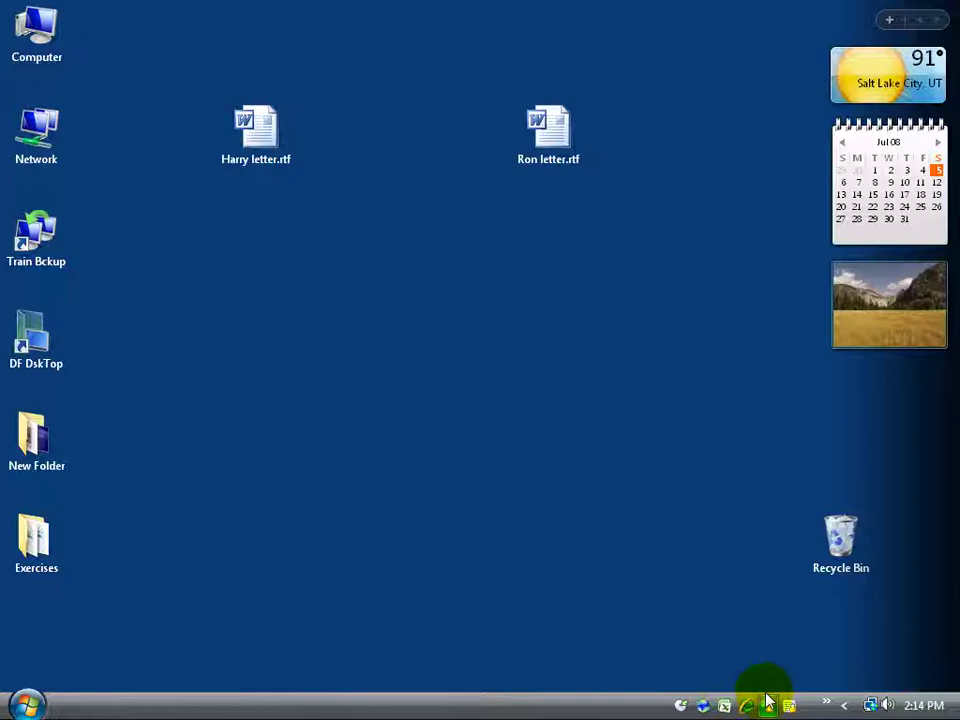
Search 'calculator' from Start and show the result's Send To options
{"action": "left_click", "coordinate": [28, 706]}
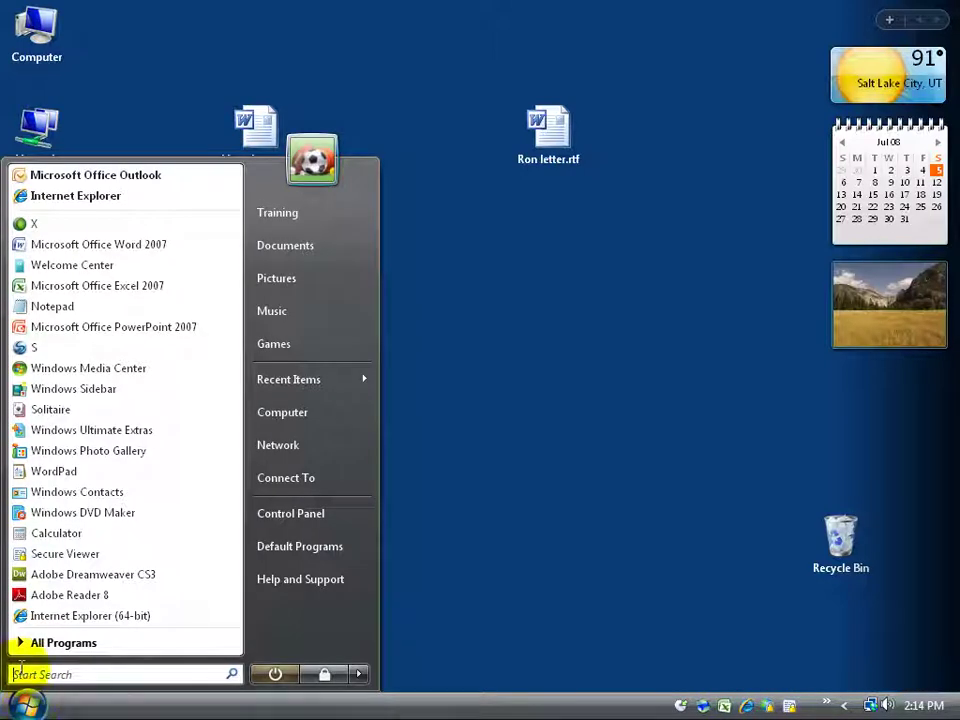
{"action": "left_click", "coordinate": [20, 674]}
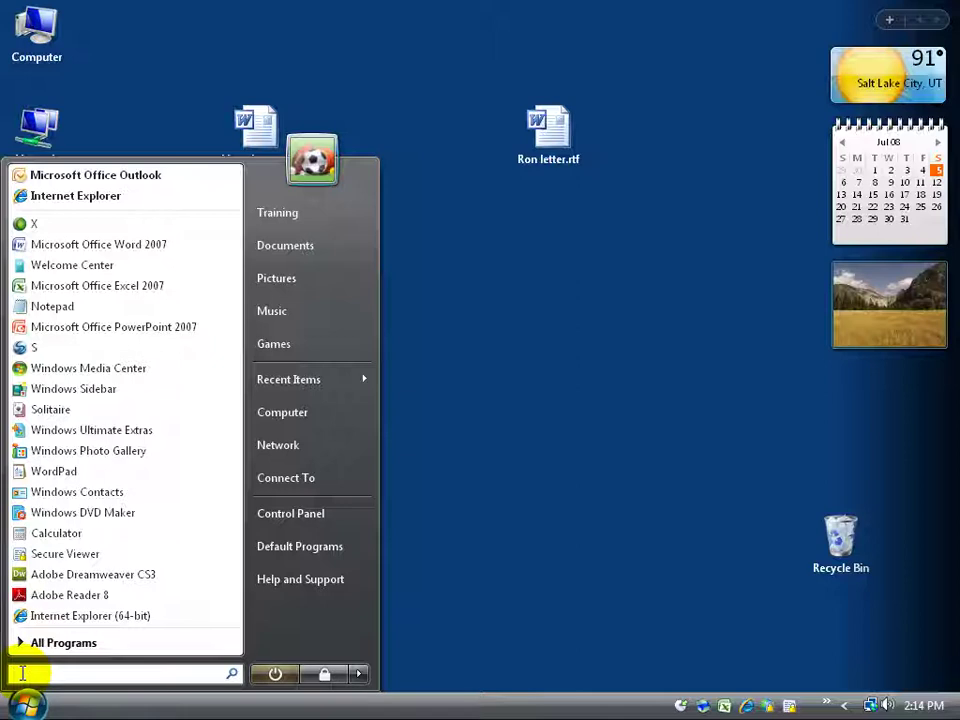
{"action": "type", "text": "calculat"}
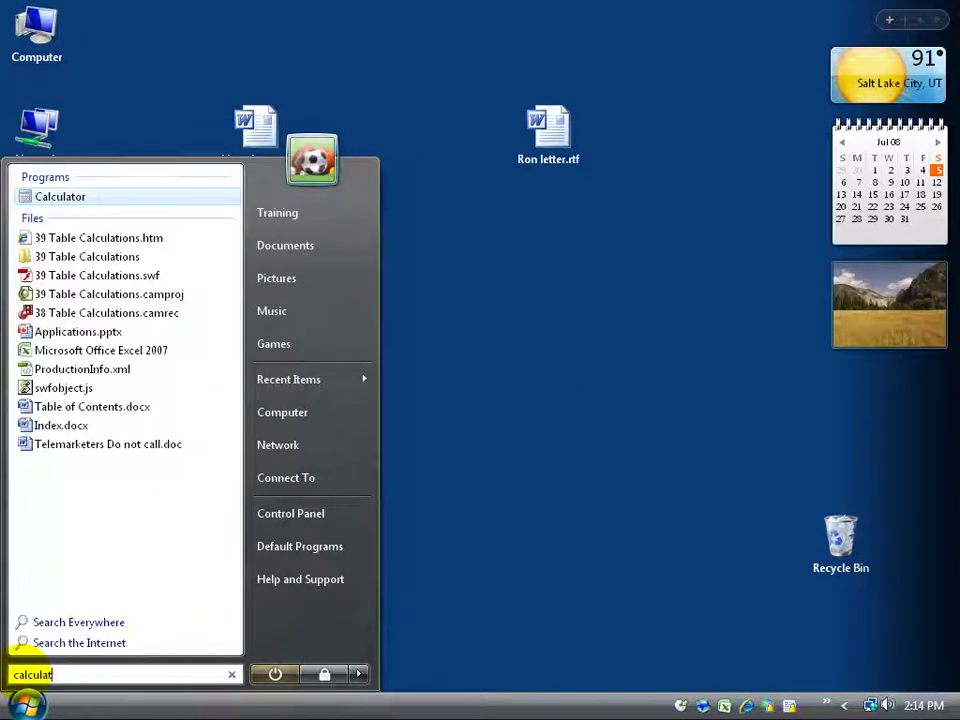
{"action": "type", "text": "or"}
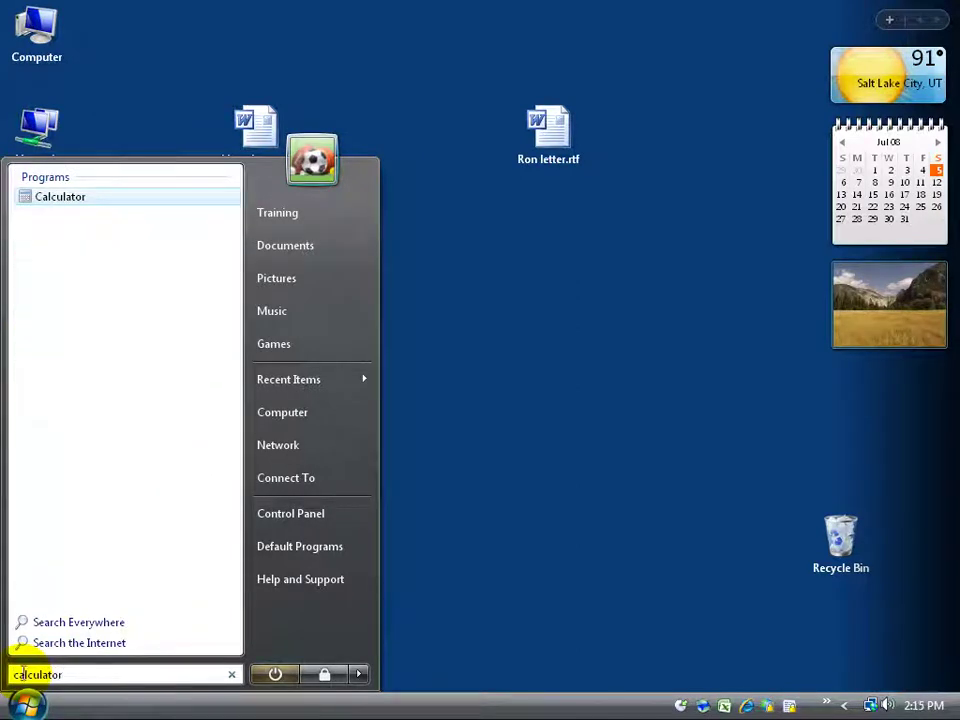
{"action": "right_click", "coordinate": [84, 206]}
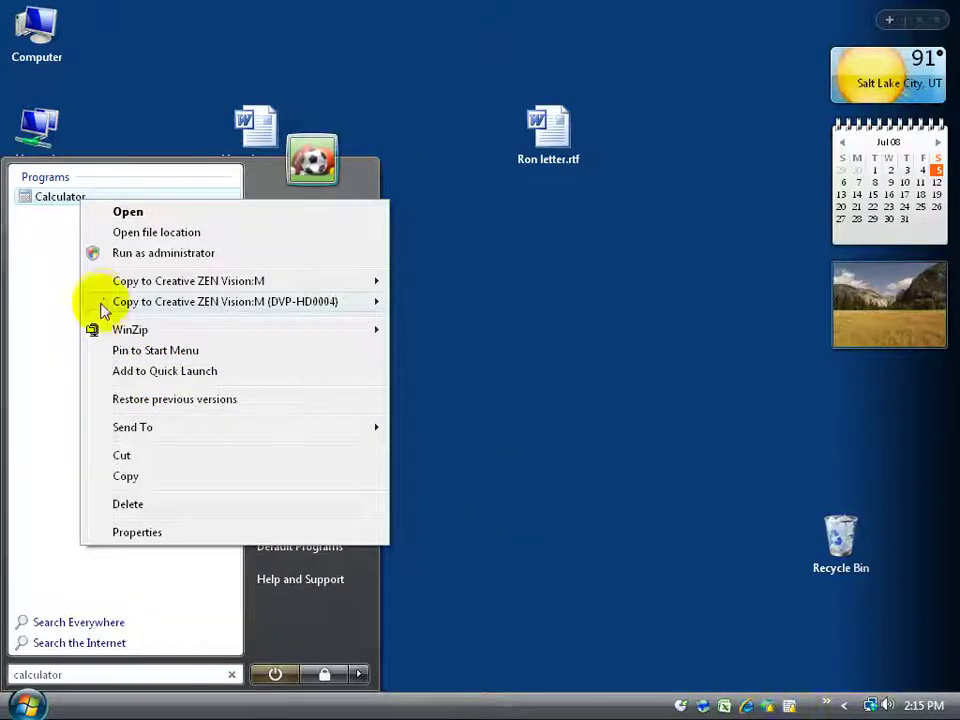
{"action": "mouse_move", "coordinate": [137, 426]}
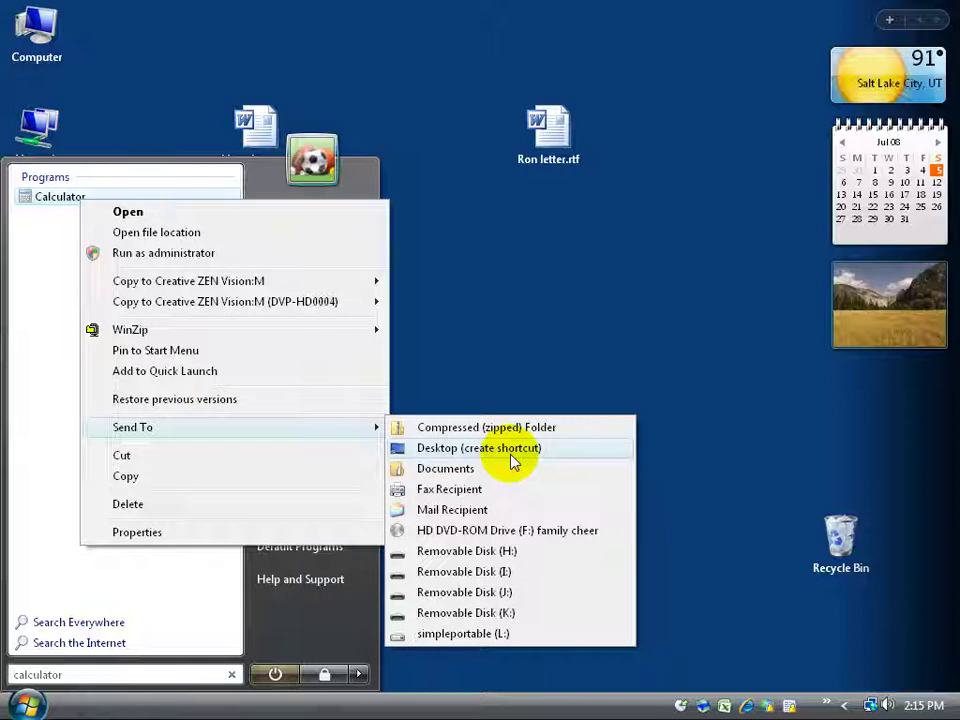
{"action": "left_click", "coordinate": [60, 198]}
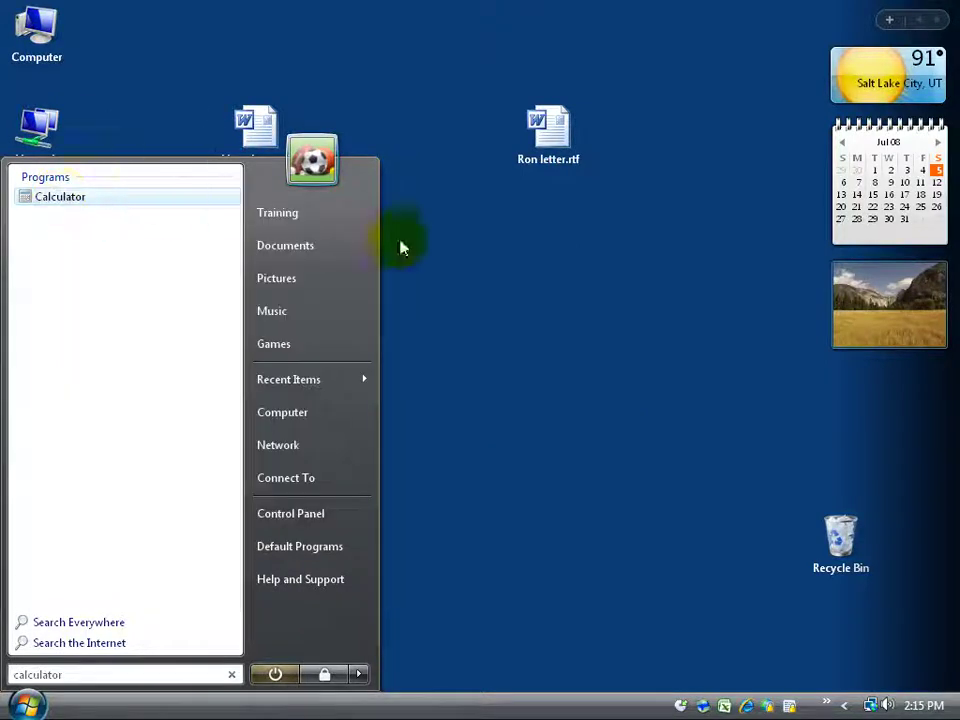
{"action": "left_click_drag", "start_coordinate": [400, 247], "coordinate": [510, 280]}
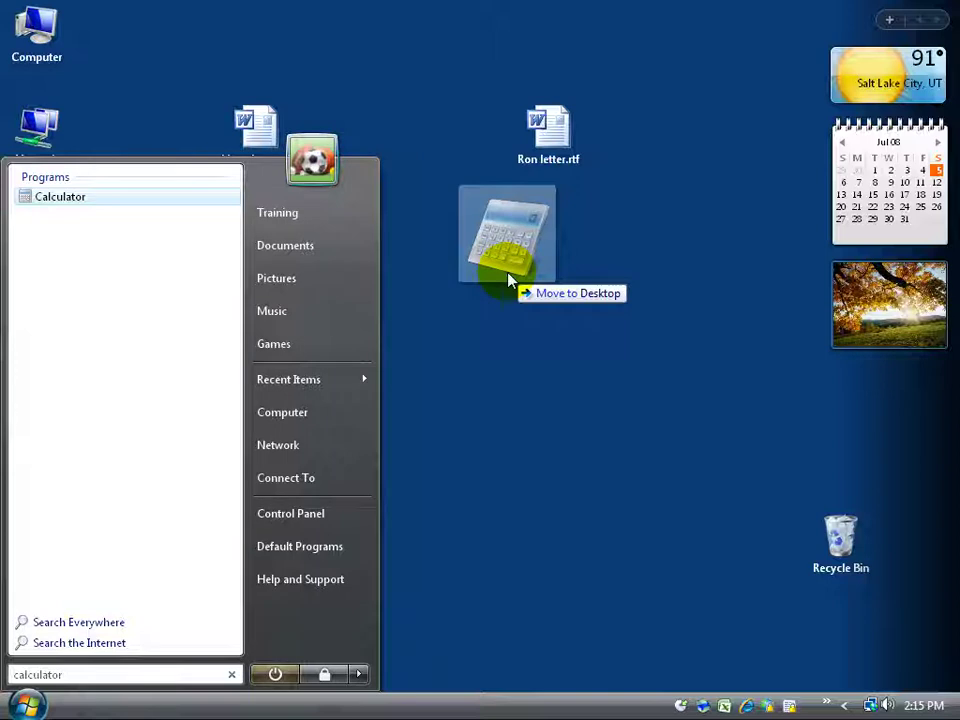
{"action": "left_click_drag", "start_coordinate": [510, 280], "coordinate": [174, 225]}
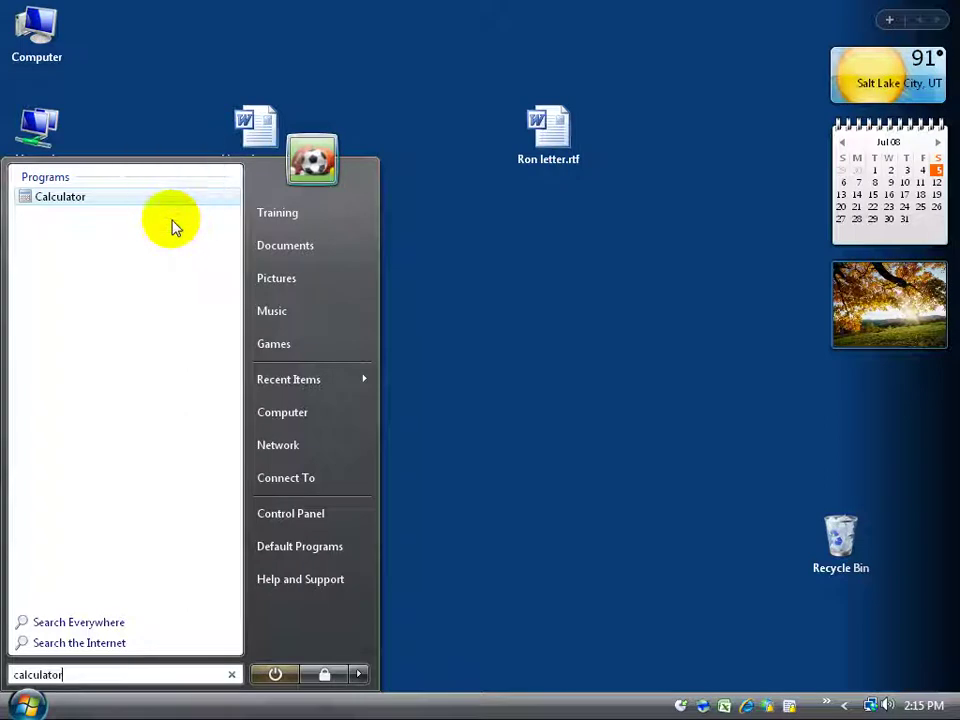
Send the Calculator search result to Desktop (create shortcut)
{"action": "right_click", "coordinate": [86, 202]}
{"action": "mouse_move", "coordinate": [157, 430]}
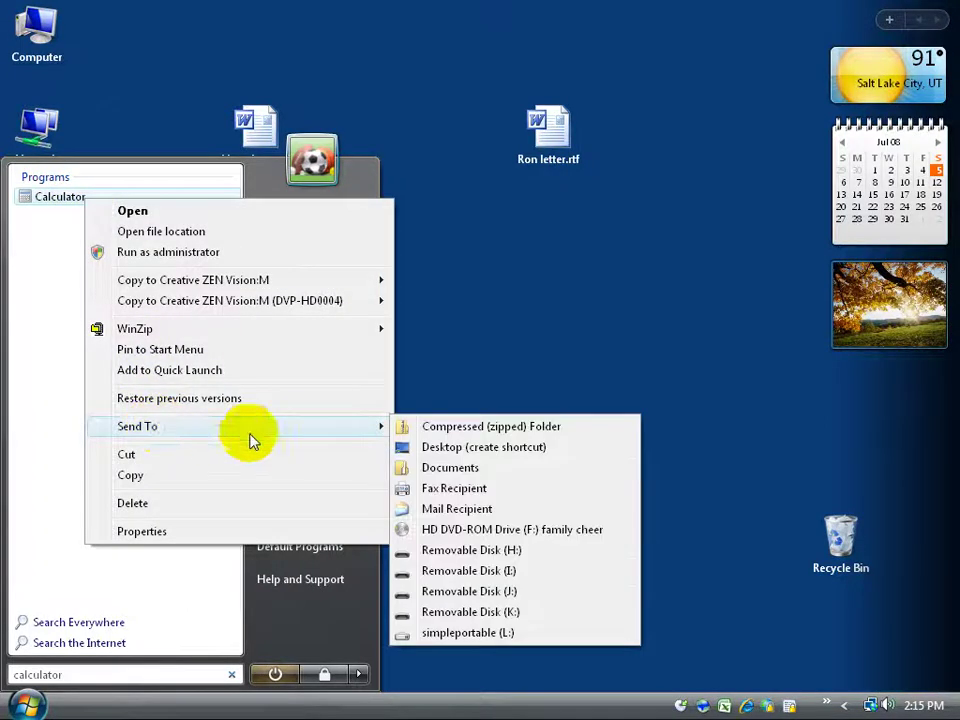
{"action": "left_click", "coordinate": [470, 451]}
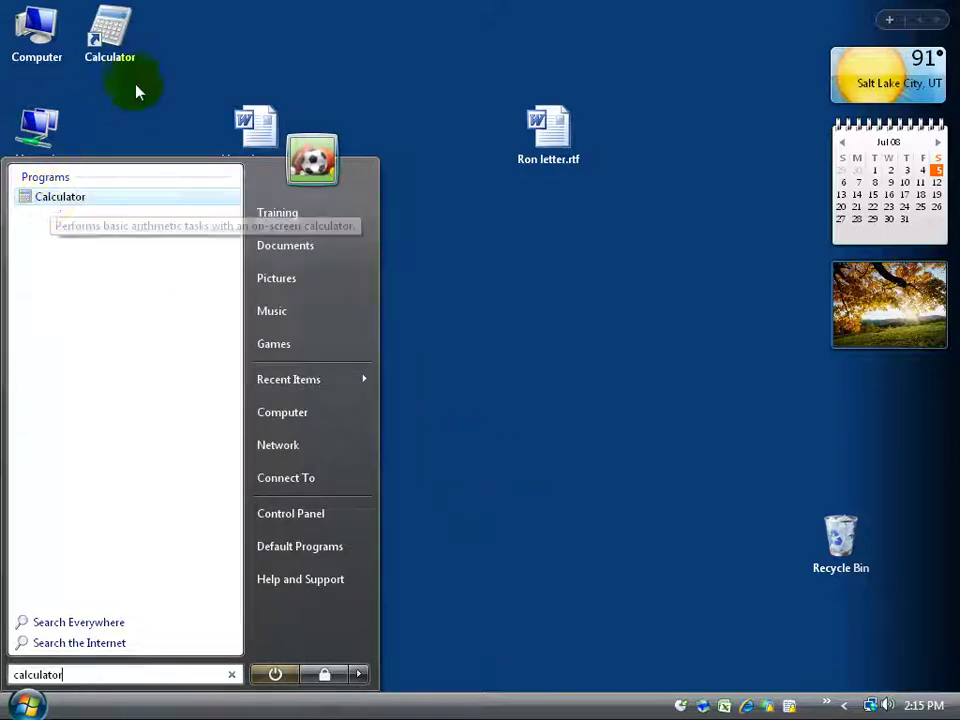
Test-launch and close the Calculator shortcut, then pin it to Start menu and add it to Quick Launch
{"action": "double_click", "coordinate": [109, 30]}
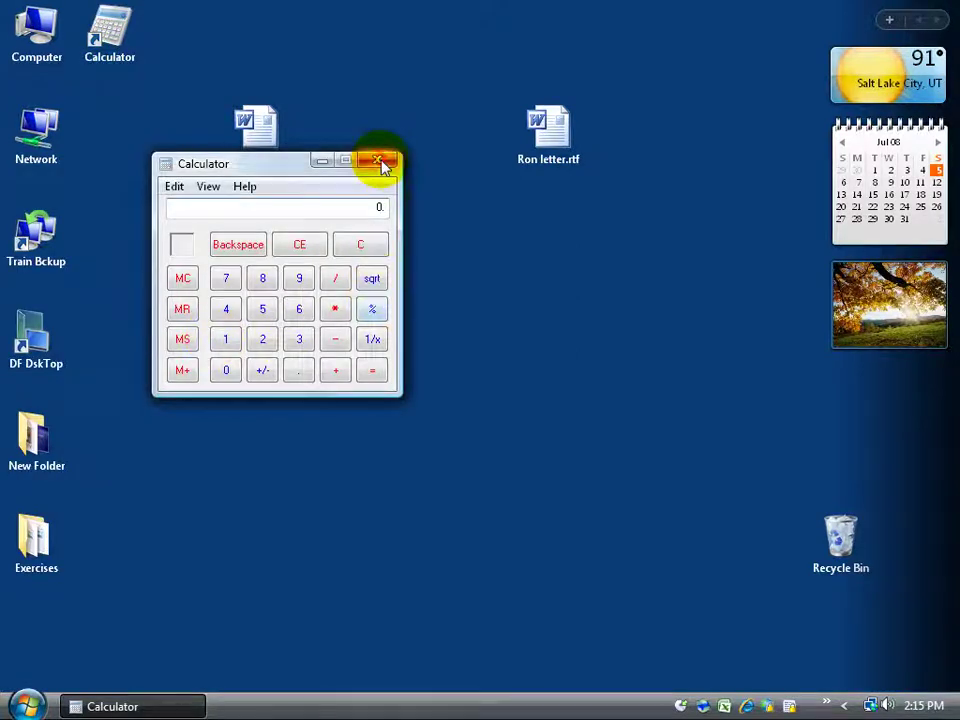
{"action": "left_click", "coordinate": [377, 161]}
{"action": "right_click", "coordinate": [109, 45]}
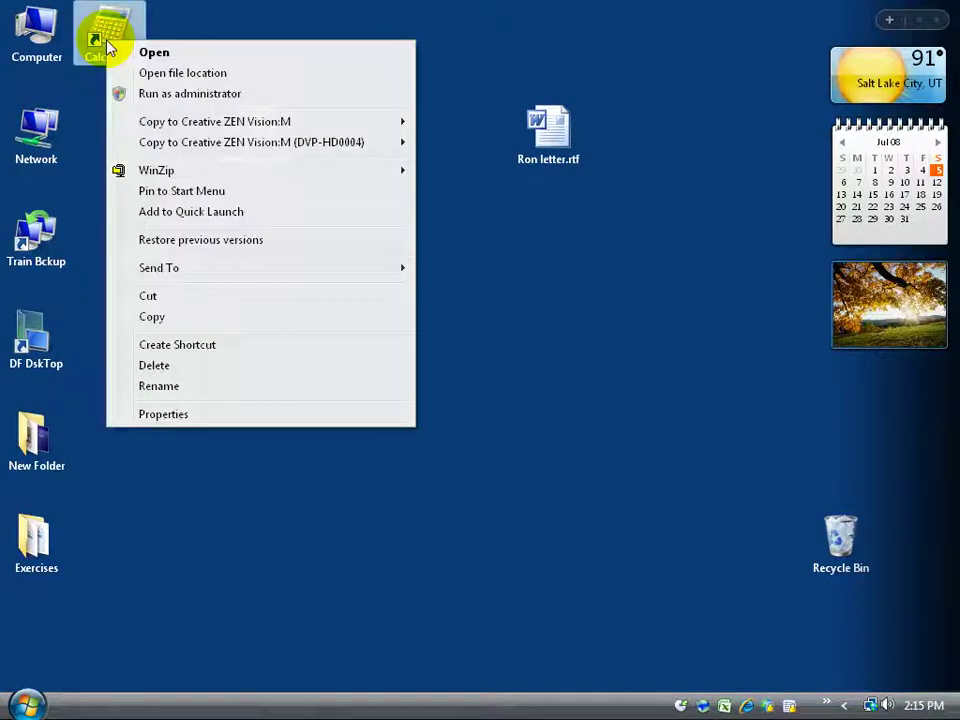
{"action": "left_click", "coordinate": [186, 192]}
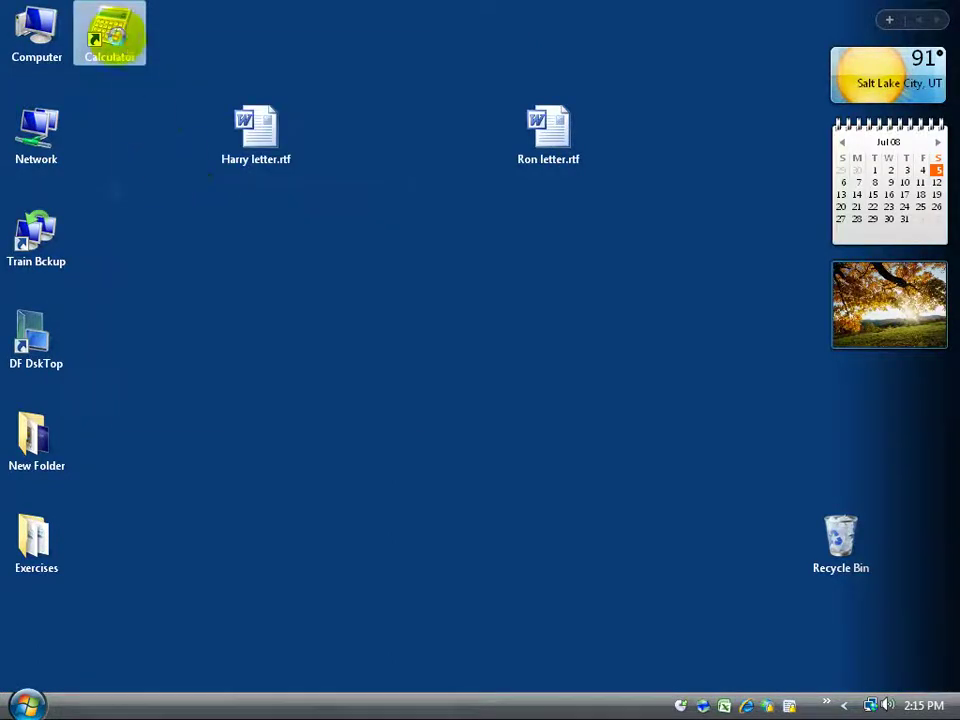
{"action": "right_click", "coordinate": [117, 38]}
{"action": "left_click", "coordinate": [156, 208]}
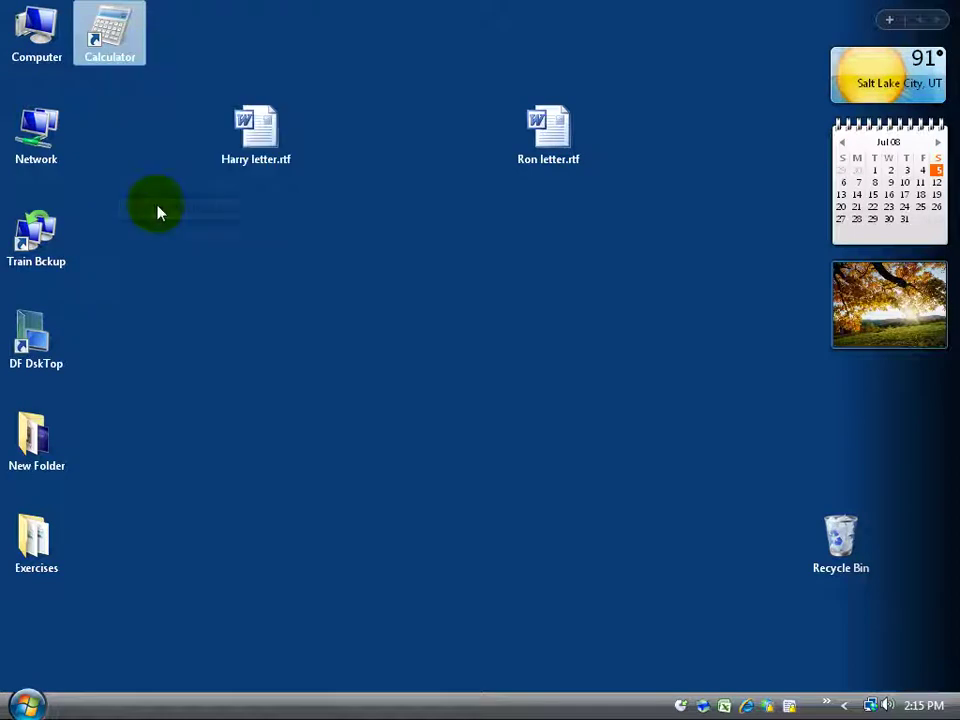
{"action": "left_click", "coordinate": [827, 708]}
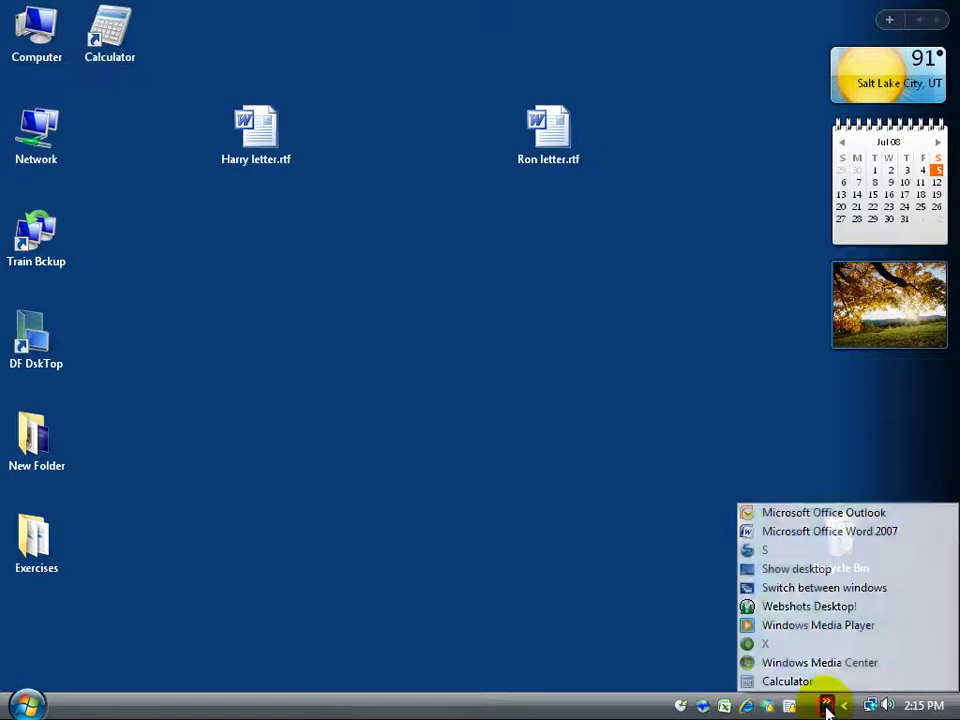
{"action": "left_click", "coordinate": [788, 682]}
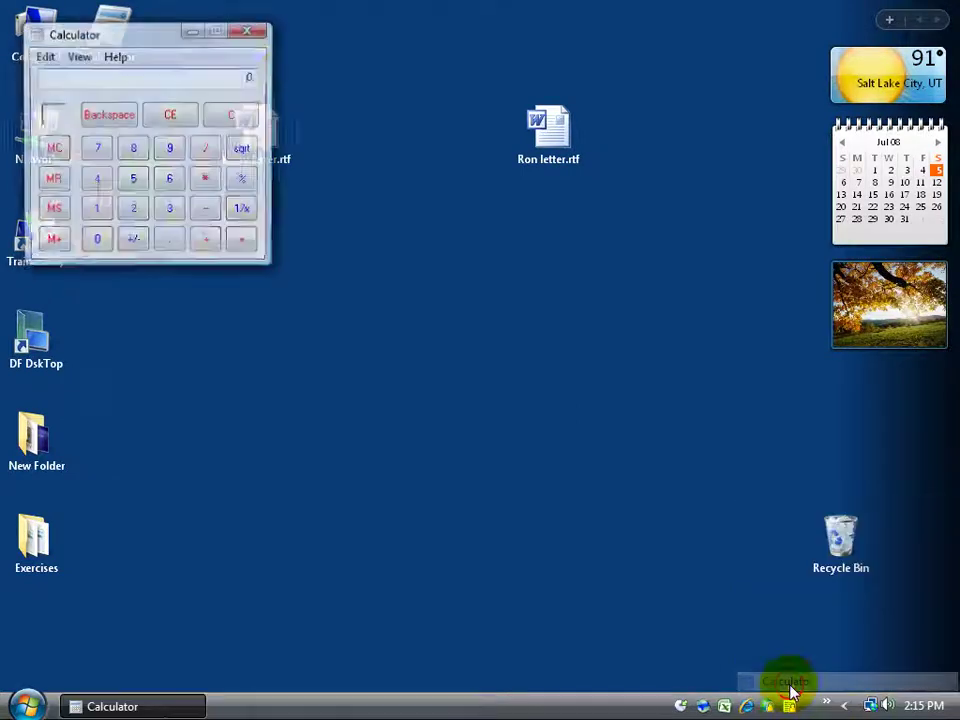
{"action": "left_click", "coordinate": [243, 30]}
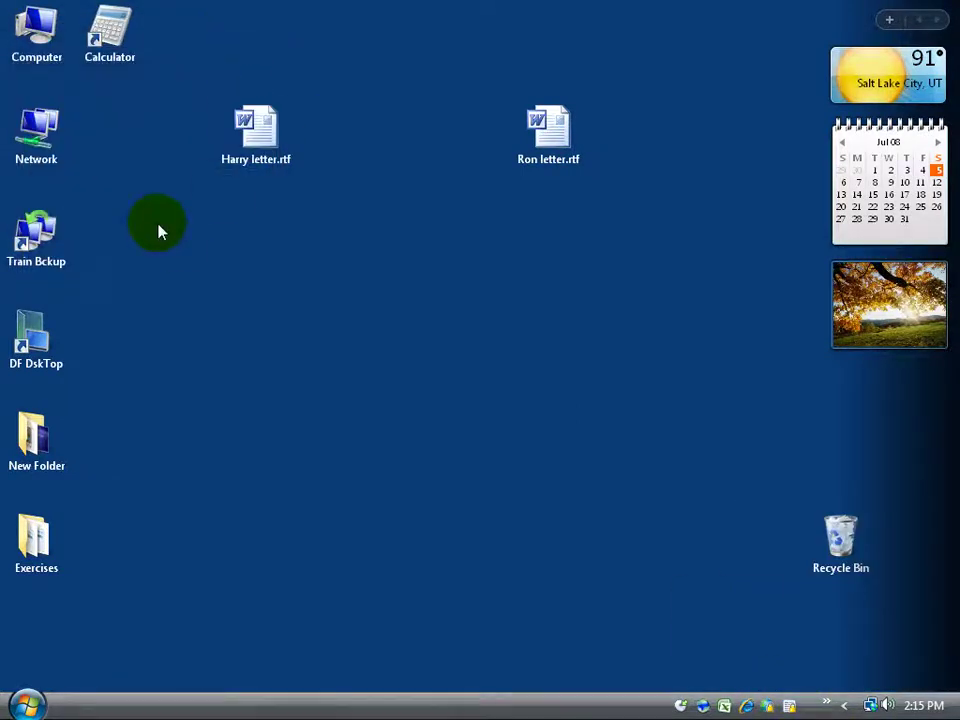
Remove the pinned Calculator entry from the Start menu with 'Remove from this list'
{"action": "left_click", "coordinate": [26, 706]}
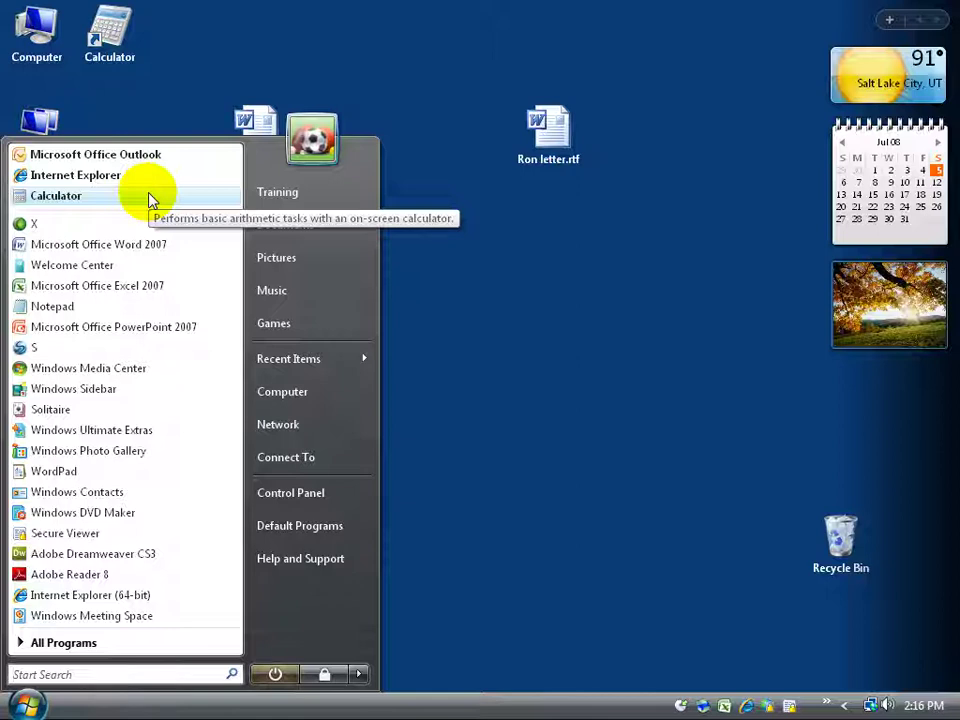
{"action": "right_click", "coordinate": [64, 200]}
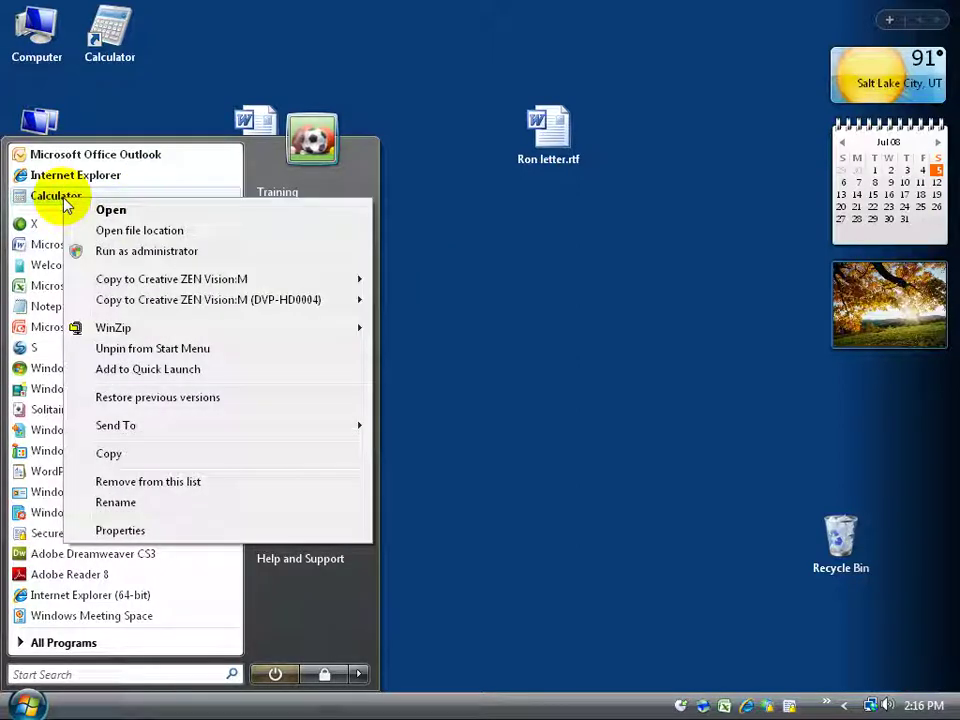
{"action": "left_click", "coordinate": [181, 486]}
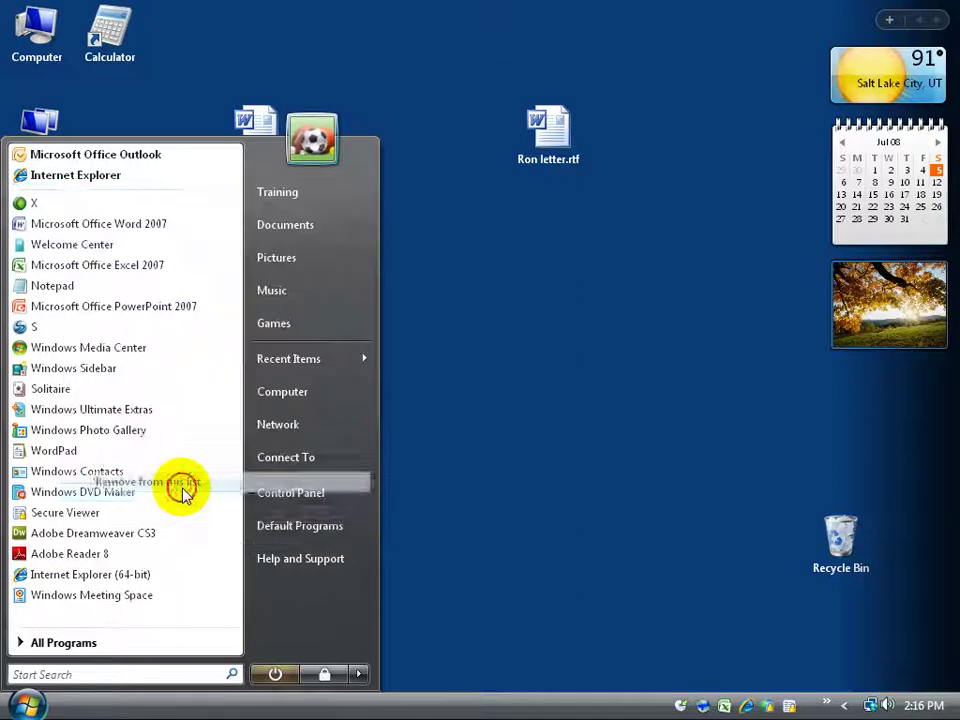